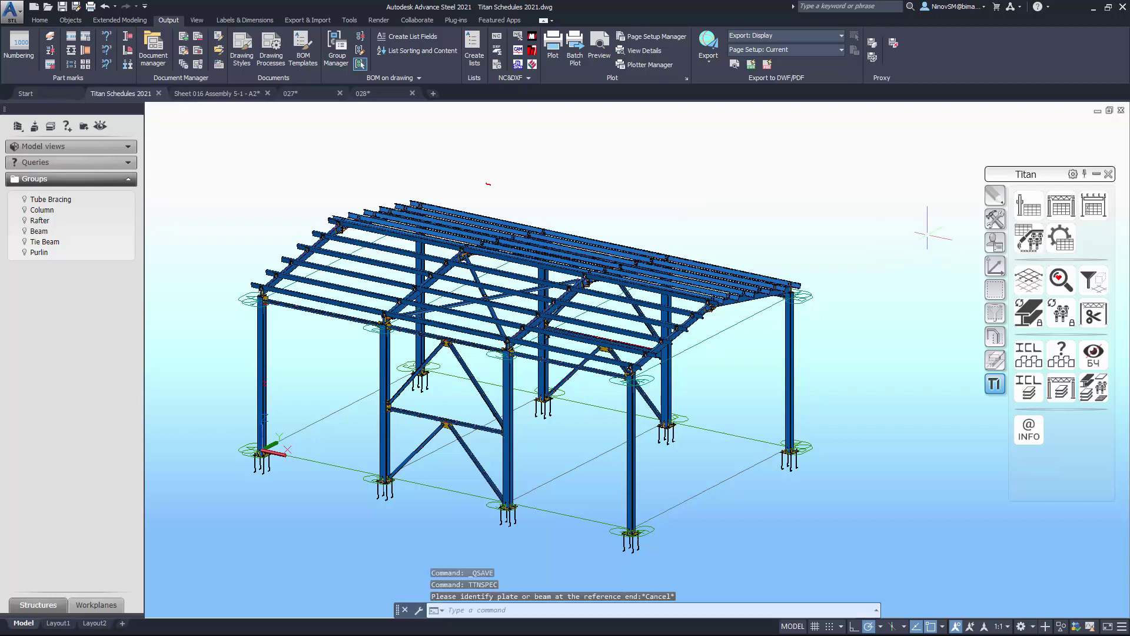
Open the specification window for the end rafter assembly 5-1 and move it clear of the roof.
{"action": "left_click", "coordinate": [1029, 206]}
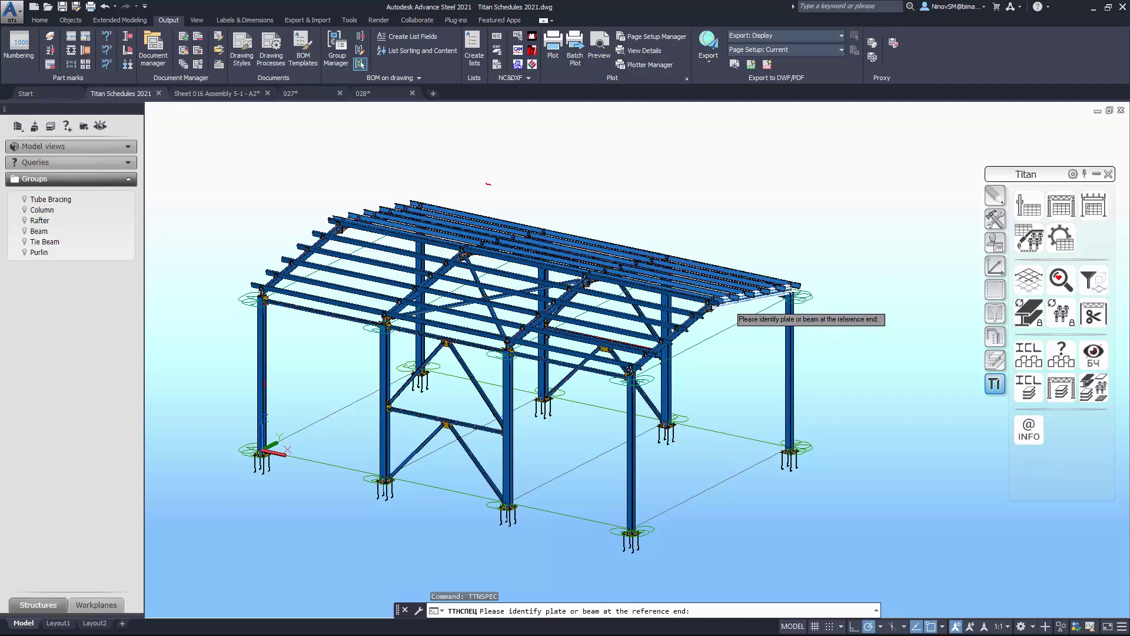
{"action": "left_click", "coordinate": [731, 307]}
{"action": "left_click_drag", "start_coordinate": [793, 160], "coordinate": [730, 148]}
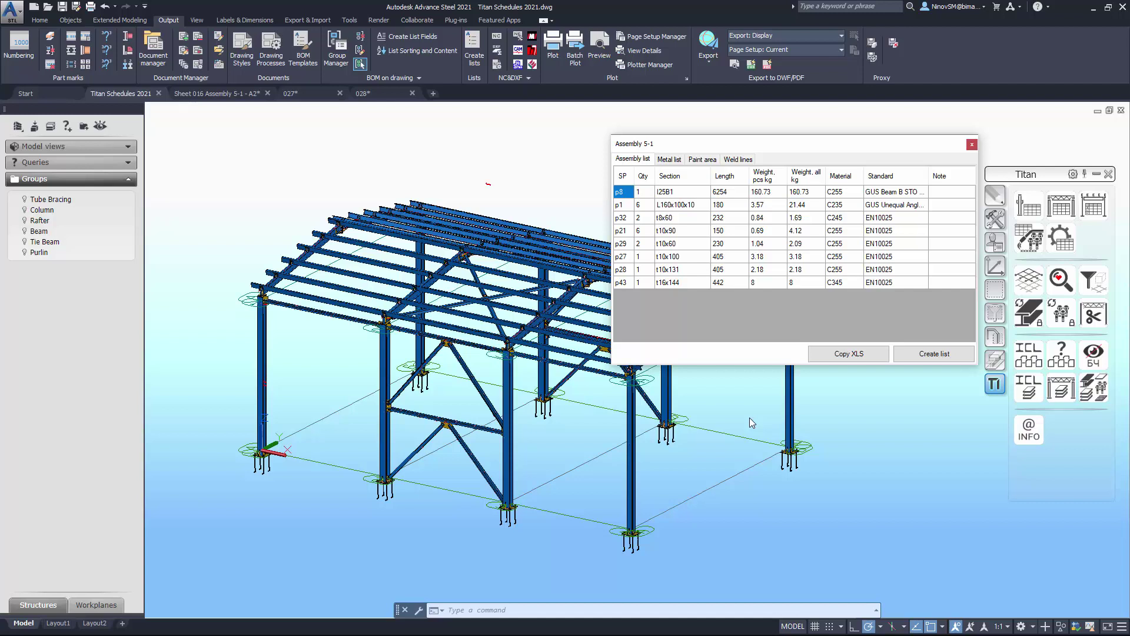
Create the assembly, metal, paint area and weld lists for assembly 5-1 on the Sheet 016 Assembly 5-1 drawing.
{"action": "left_click", "coordinate": [224, 95]}
{"action": "left_click", "coordinate": [934, 356]}
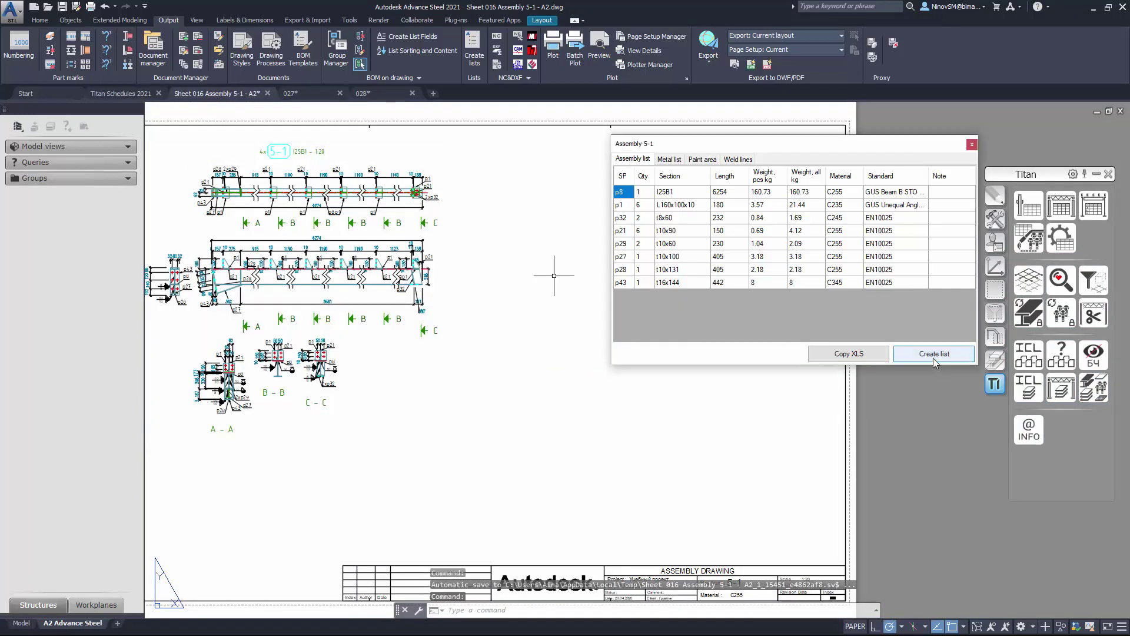
{"action": "left_click", "coordinate": [669, 159]}
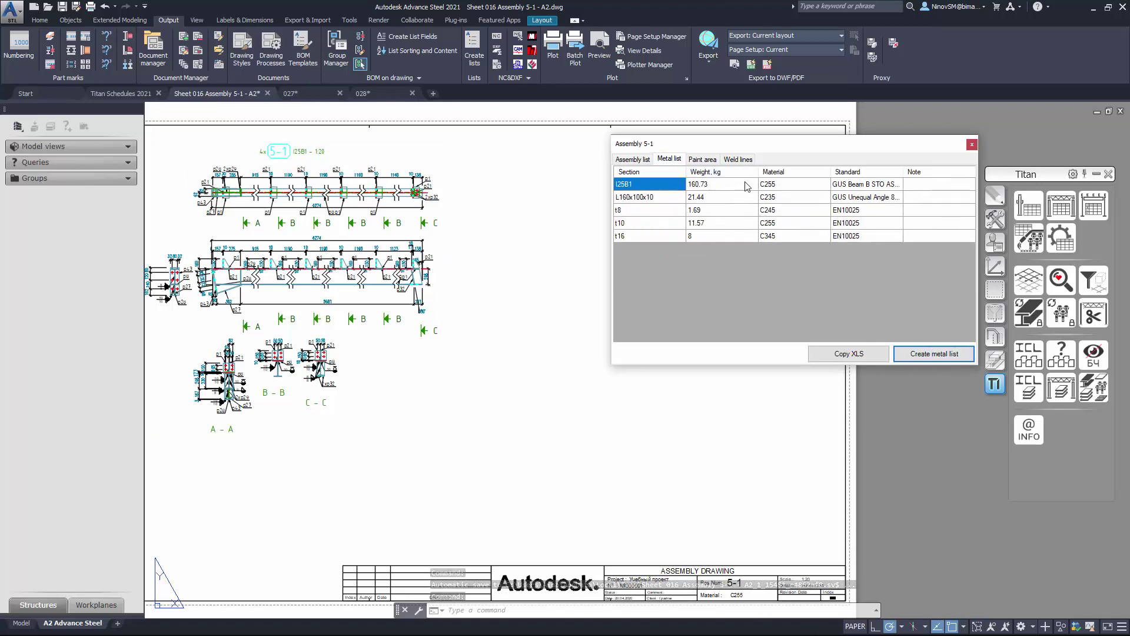
{"action": "left_click", "coordinate": [702, 159]}
{"action": "left_click", "coordinate": [934, 353]}
{"action": "left_click", "coordinate": [738, 159]}
{"action": "left_click", "coordinate": [935, 353]}
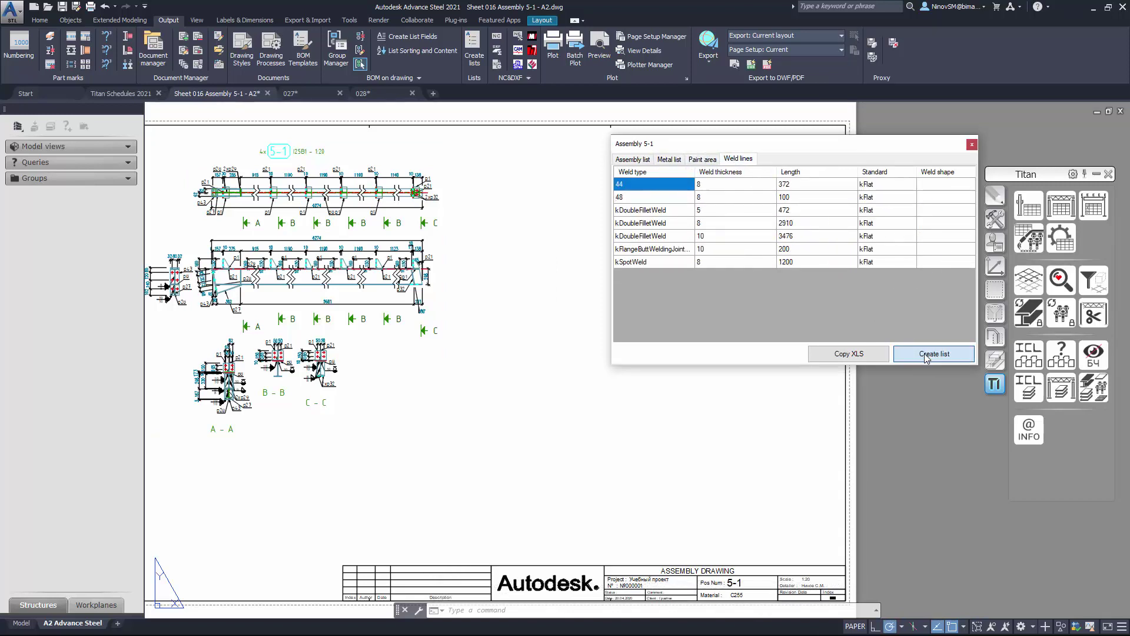
Examine the metal list and the list of welds placed on the assembly 5-1 sheet.
{"action": "left_click_drag", "start_coordinate": [959, 148], "coordinate": [529, 152]}
{"action": "left_click", "coordinate": [747, 257]}
{"action": "scroll", "coordinate": [767, 366], "scroll_direction": "up", "scroll_amount": 3}
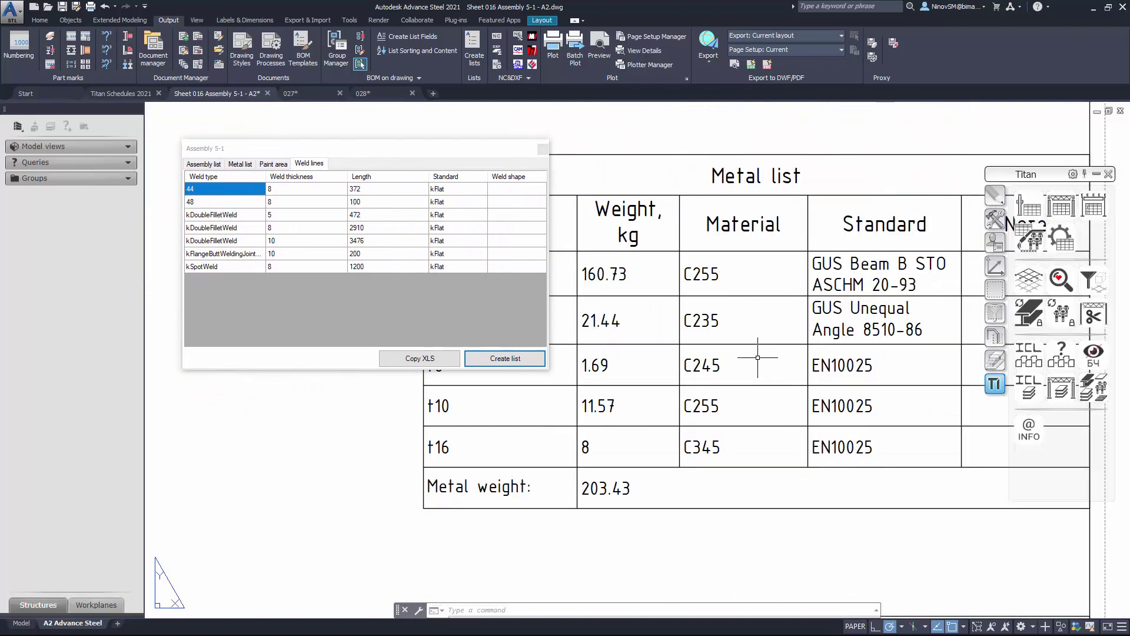
{"action": "scroll", "coordinate": [762, 362], "scroll_direction": "down", "scroll_amount": 1}
{"action": "middle_click_drag", "start_coordinate": [760, 361], "coordinate": [764, 344]}
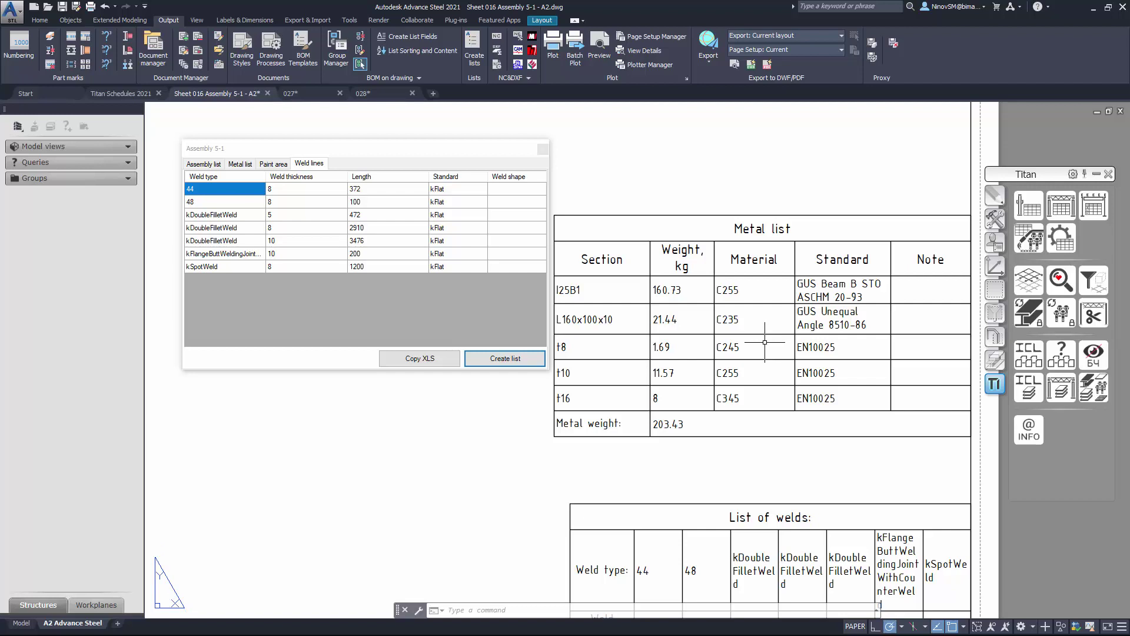
{"action": "middle_click_drag", "start_coordinate": [815, 466], "coordinate": [799, 336]}
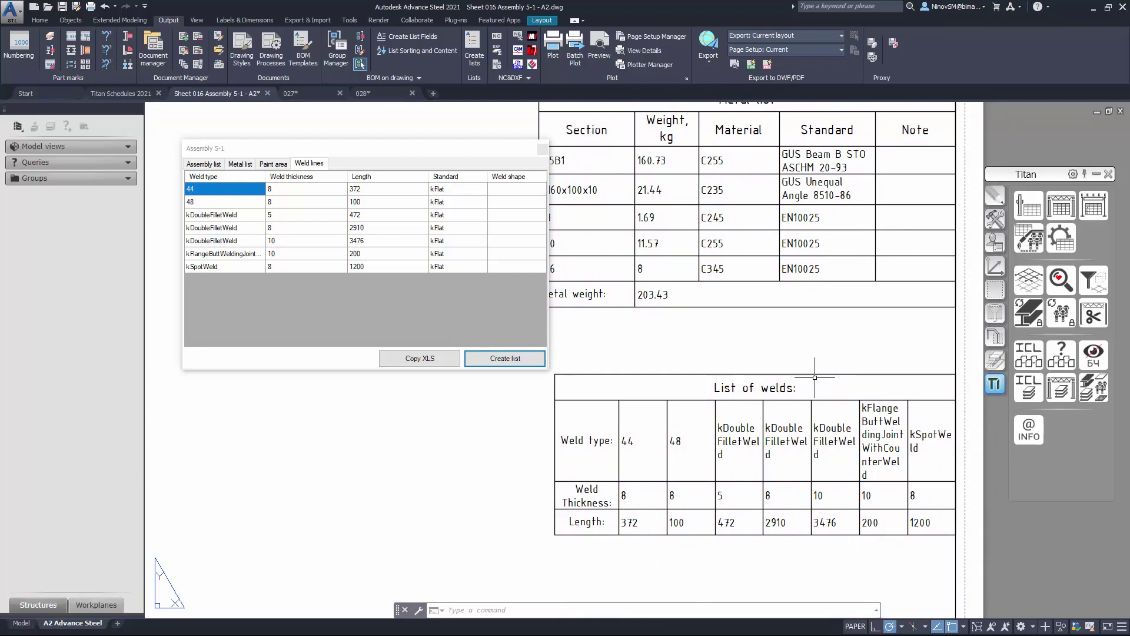
{"action": "left_click", "coordinate": [787, 378]}
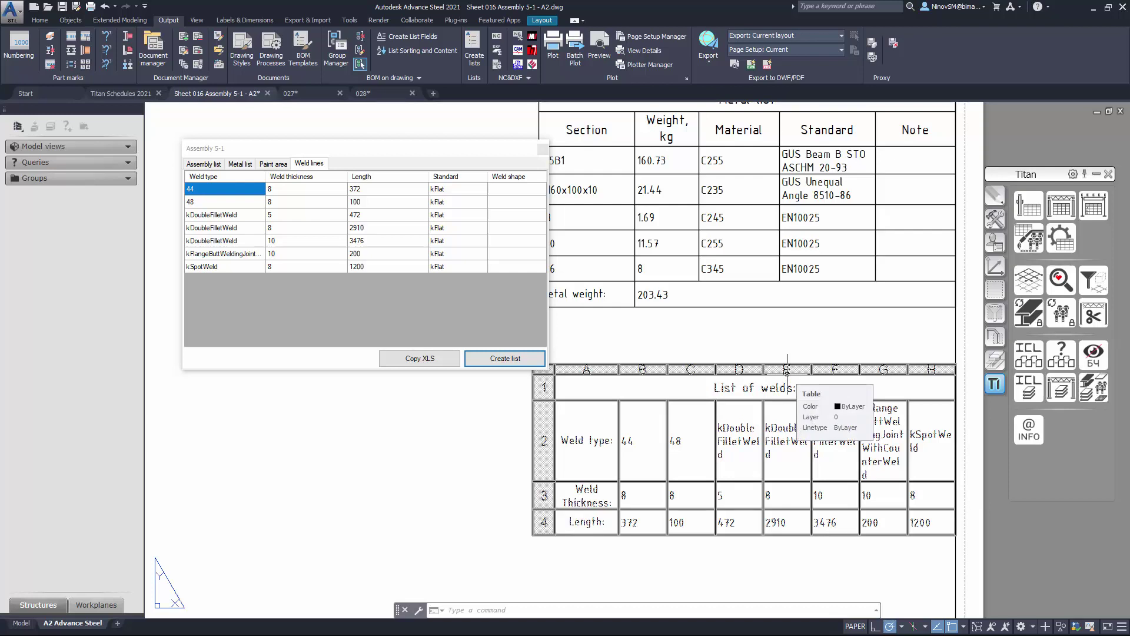
{"action": "key", "text": "Escape"}
Copy the assembly 5-1 weld lines for spreadsheet use and paste them into the blank Excel workbook starting at cell B2.
{"action": "left_click_drag", "start_coordinate": [397, 153], "coordinate": [813, 128]}
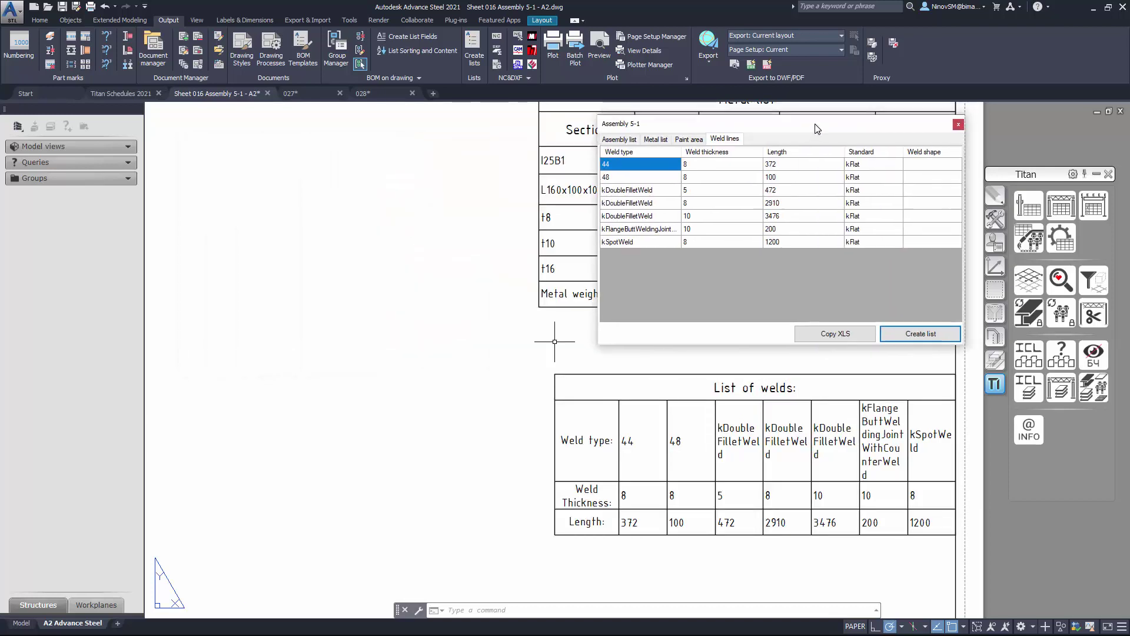
{"action": "left_click", "coordinate": [835, 334]}
{"action": "left_click", "coordinate": [44, 625]}
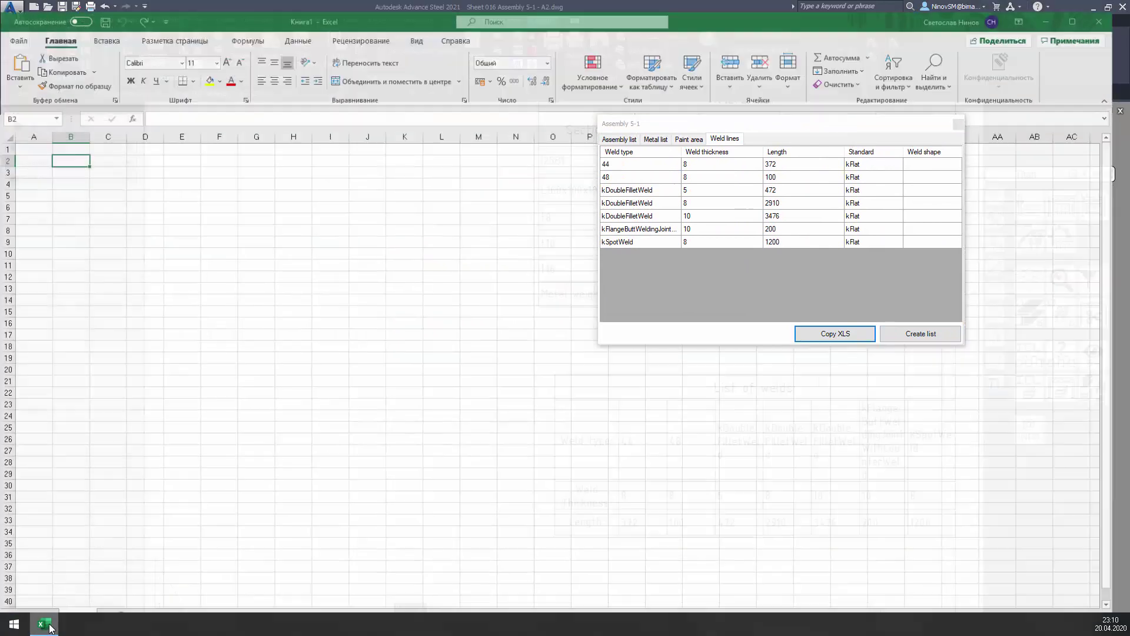
{"action": "left_click", "coordinate": [71, 146]}
{"action": "key", "text": "ctrl+v"}
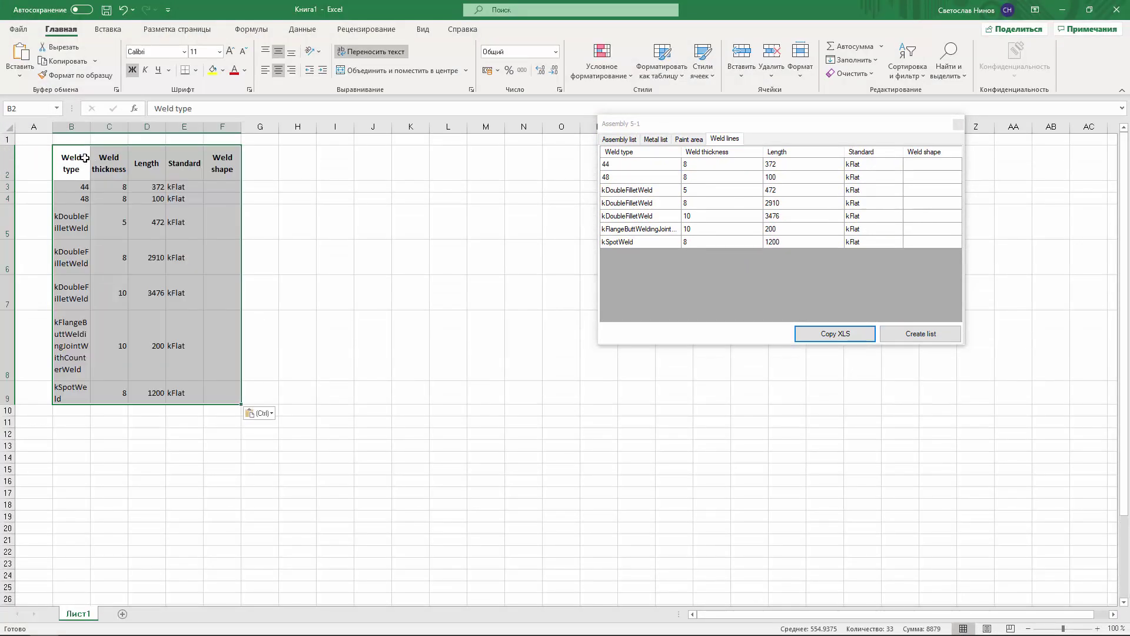
Widen the Weld type and Standard columns and apply all borders to the pasted weld table.
{"action": "left_click_drag", "start_coordinate": [91, 126], "coordinate": [143, 124]}
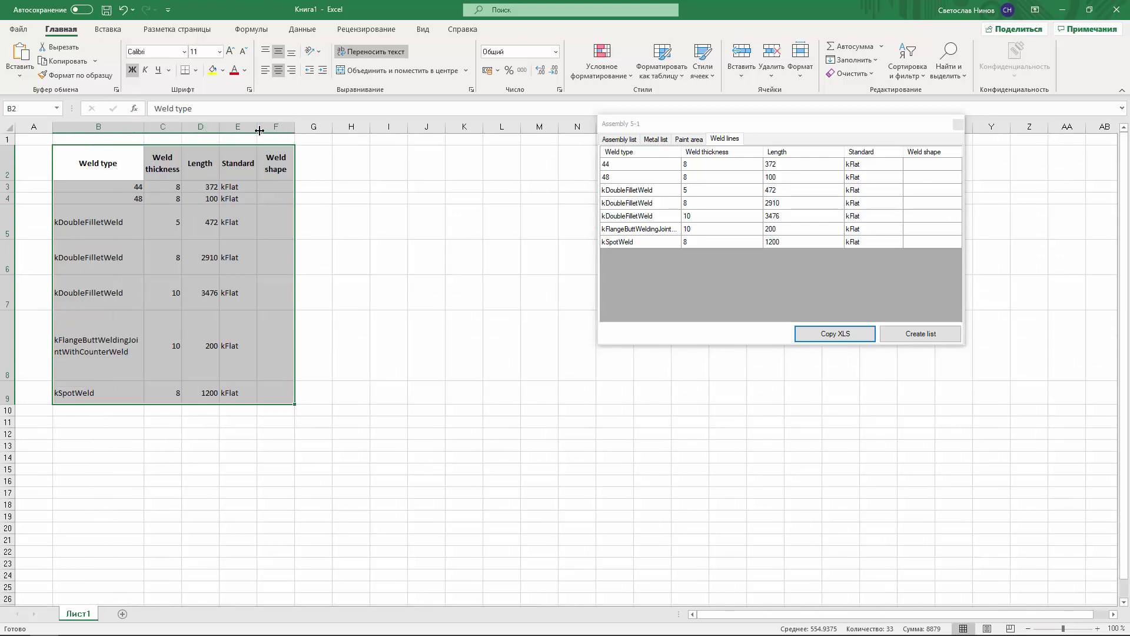
{"action": "left_click_drag", "start_coordinate": [257, 127], "coordinate": [283, 129]}
{"action": "left_click_drag", "start_coordinate": [94, 162], "coordinate": [295, 386]}
{"action": "left_click", "coordinate": [196, 70]}
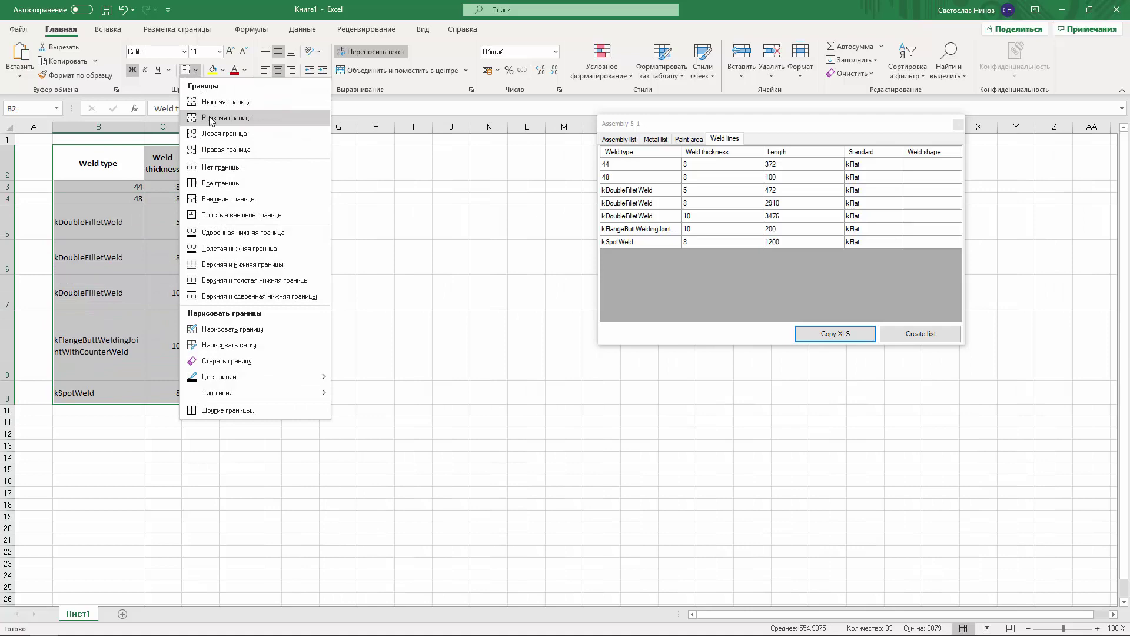
{"action": "left_click", "coordinate": [212, 184]}
Autofit the row heights of the weld table.
{"action": "left_click", "coordinate": [800, 59]}
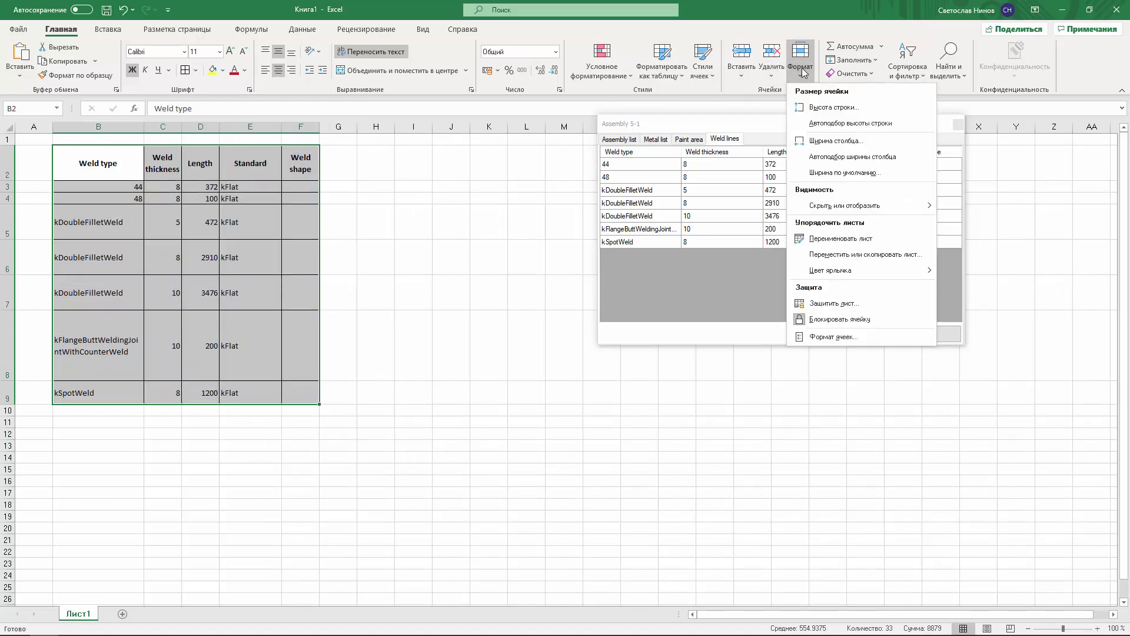
{"action": "left_click", "coordinate": [815, 119]}
{"action": "left_click", "coordinate": [363, 201]}
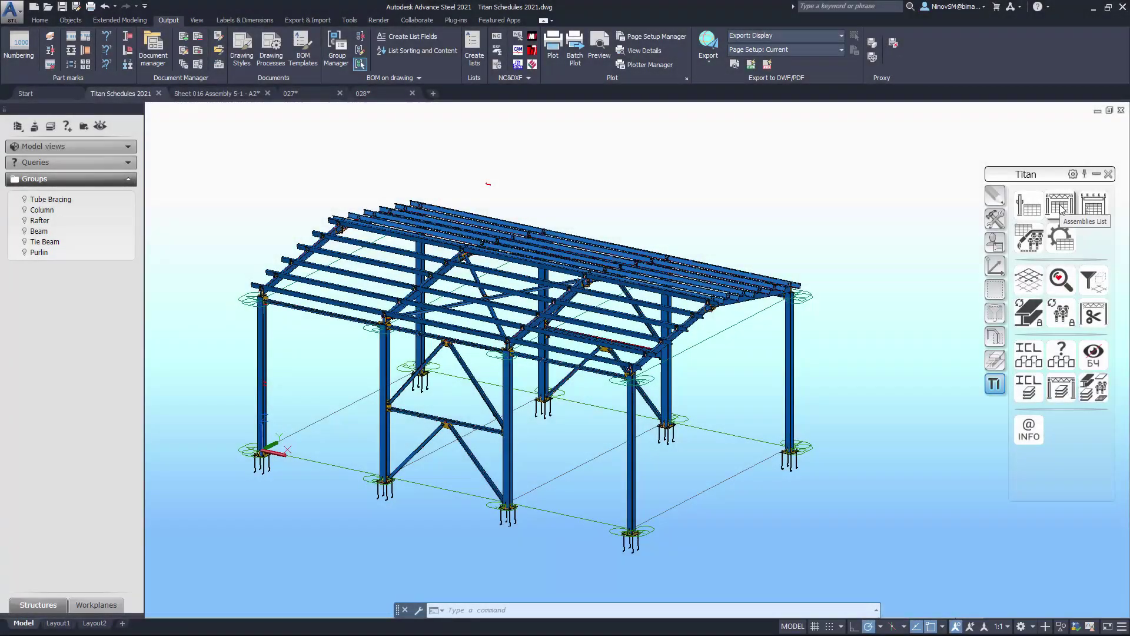
Open the assemblies list for the whole model in Advance Steel and arrange it beside the structure.
{"action": "left_click", "coordinate": [1058, 207]}
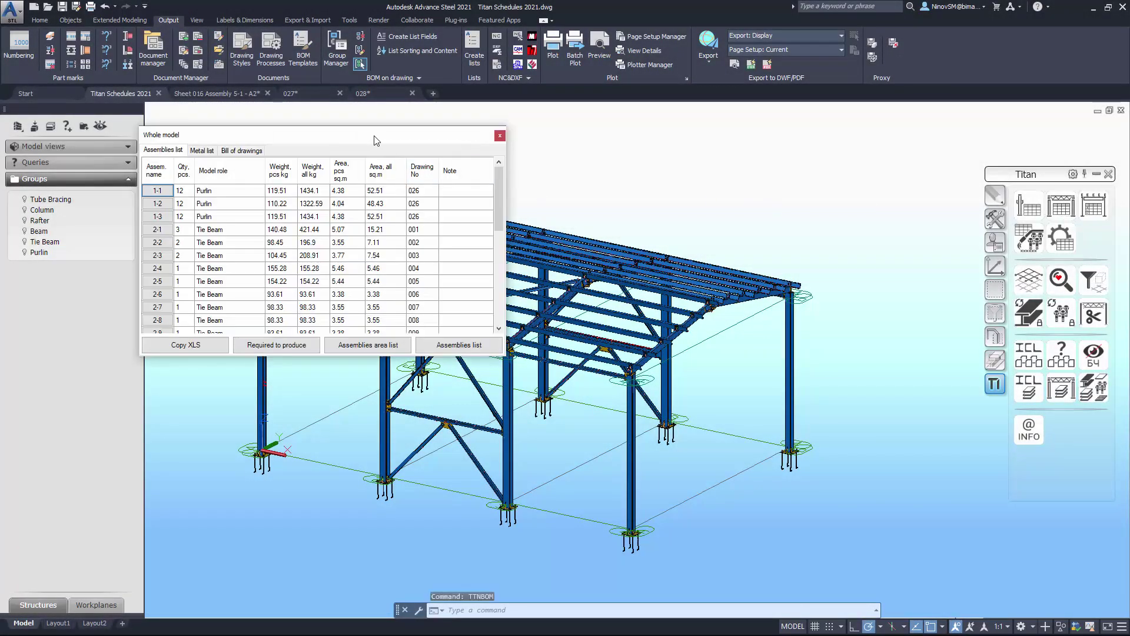
{"action": "left_click_drag", "start_coordinate": [374, 136], "coordinate": [393, 124]}
{"action": "middle_click_drag", "start_coordinate": [701, 255], "coordinate": [837, 243]}
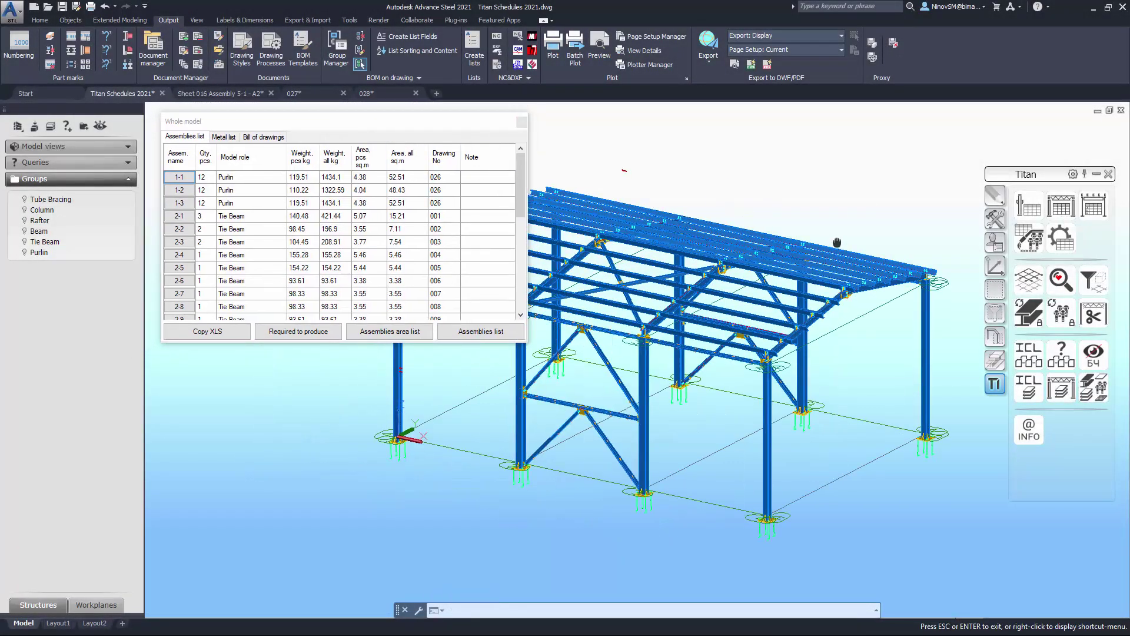
{"action": "key", "text": "Escape"}
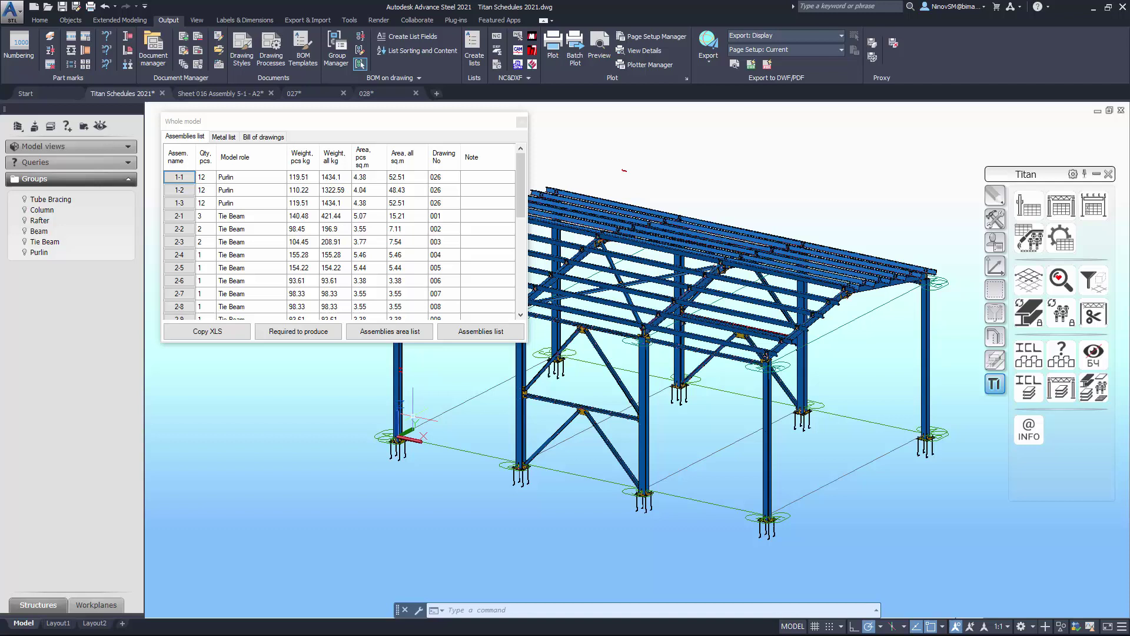
Highlight tie beam assemblies 2-2, 2-3 and 2-4 in the model from the assemblies list.
{"action": "left_click", "coordinate": [183, 234]}
{"action": "left_click", "coordinate": [183, 242]}
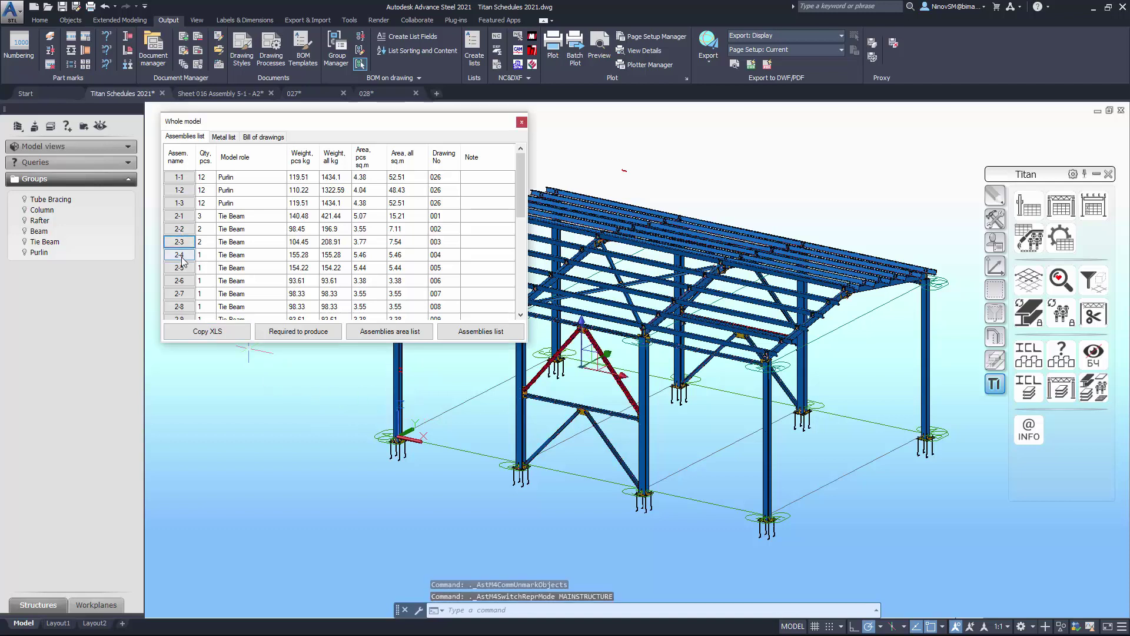
{"action": "left_click", "coordinate": [182, 257]}
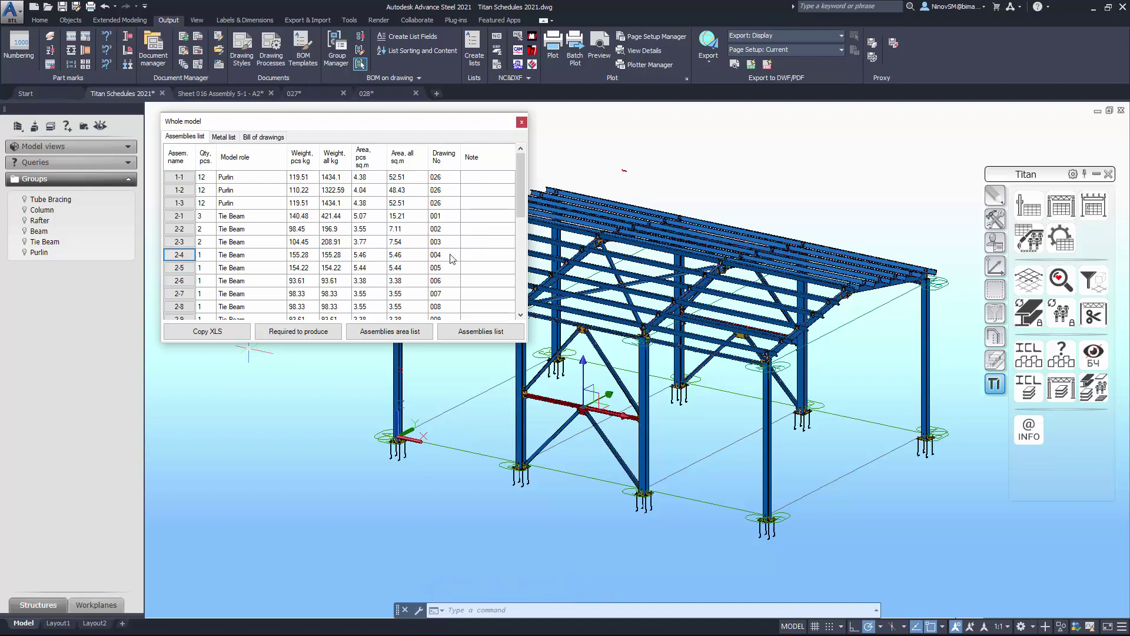
Create the list of assemblies on drawing 027 and break the table at about half its height into two side-by-side parts.
{"action": "left_click", "coordinate": [481, 331]}
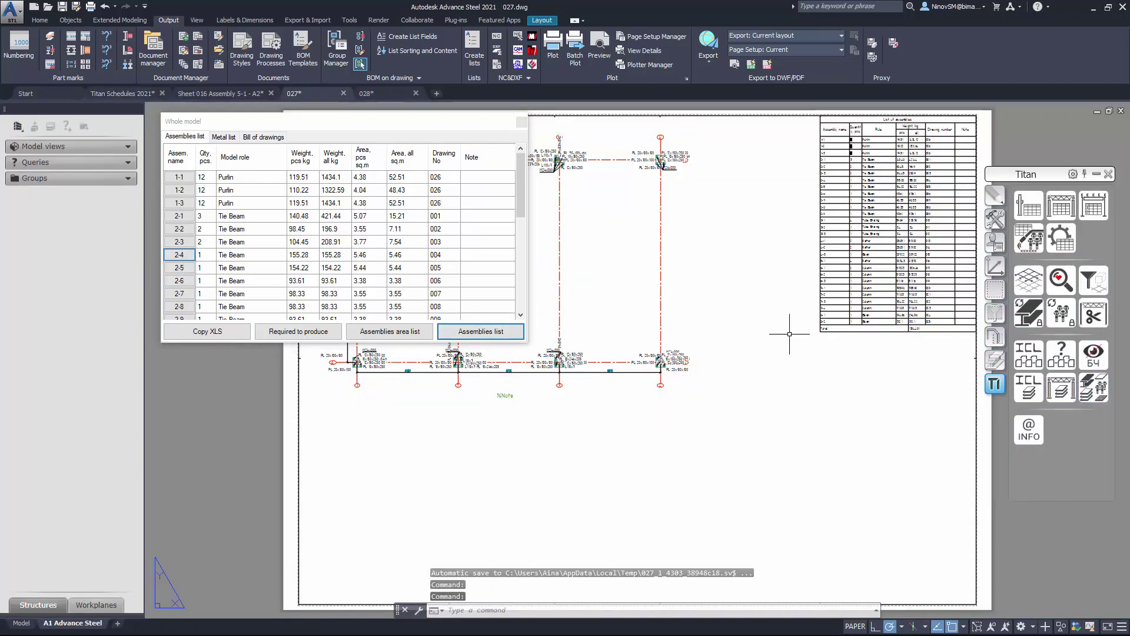
{"action": "left_click", "coordinate": [821, 331]}
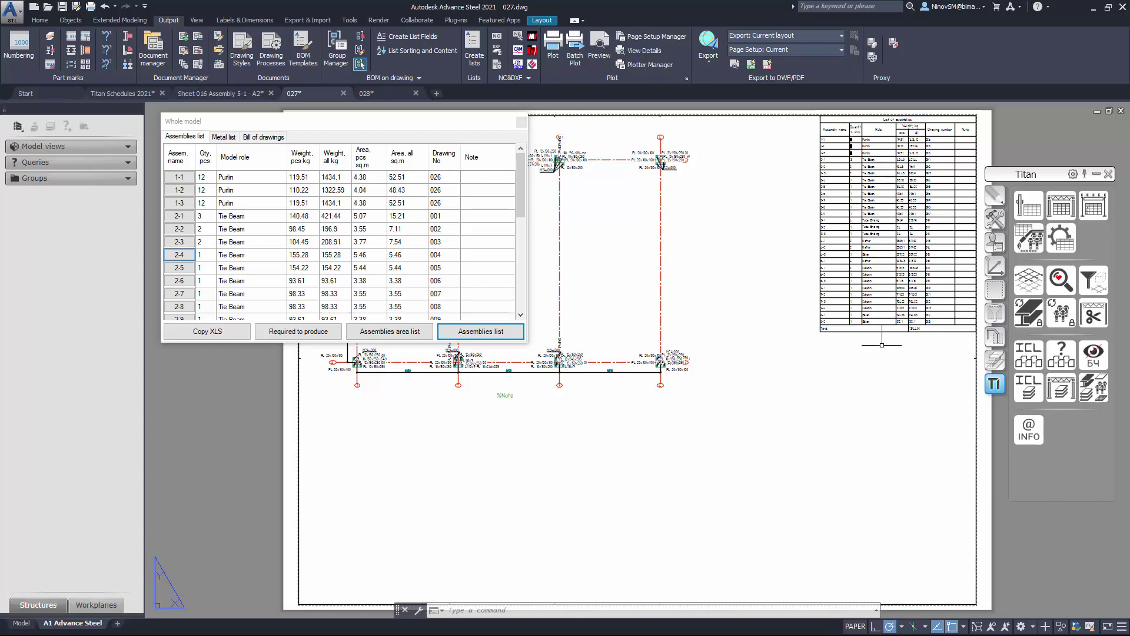
{"action": "middle_click_drag", "start_coordinate": [882, 345], "coordinate": [715, 463]}
{"action": "scroll", "coordinate": [727, 456], "scroll_direction": "up", "scroll_amount": 1}
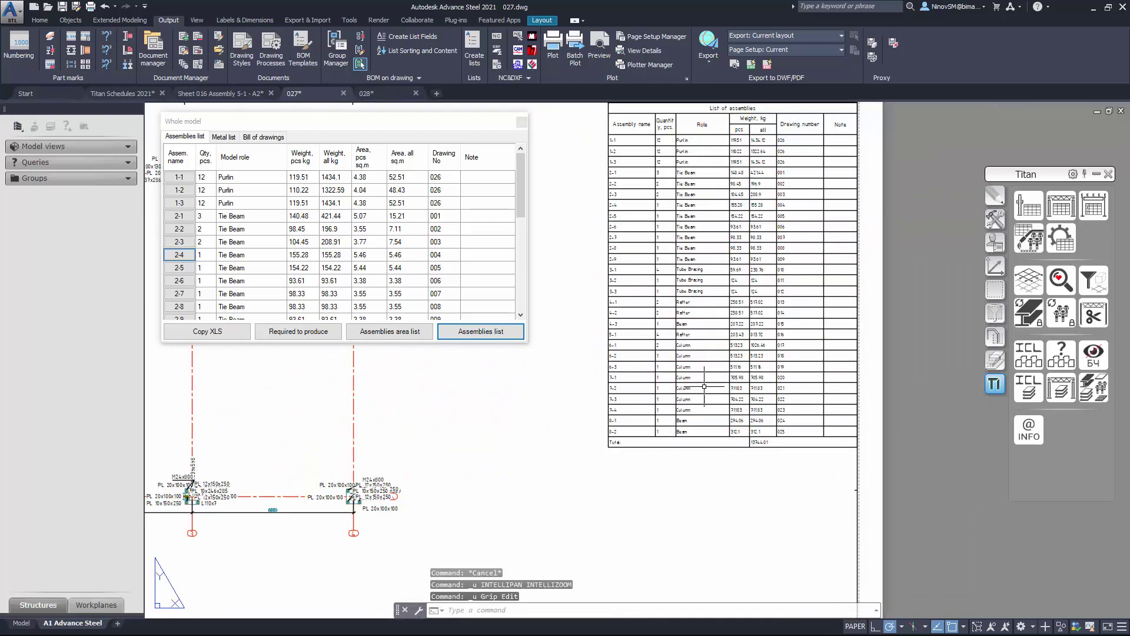
{"action": "left_click", "coordinate": [739, 450]}
{"action": "left_click", "coordinate": [733, 450]}
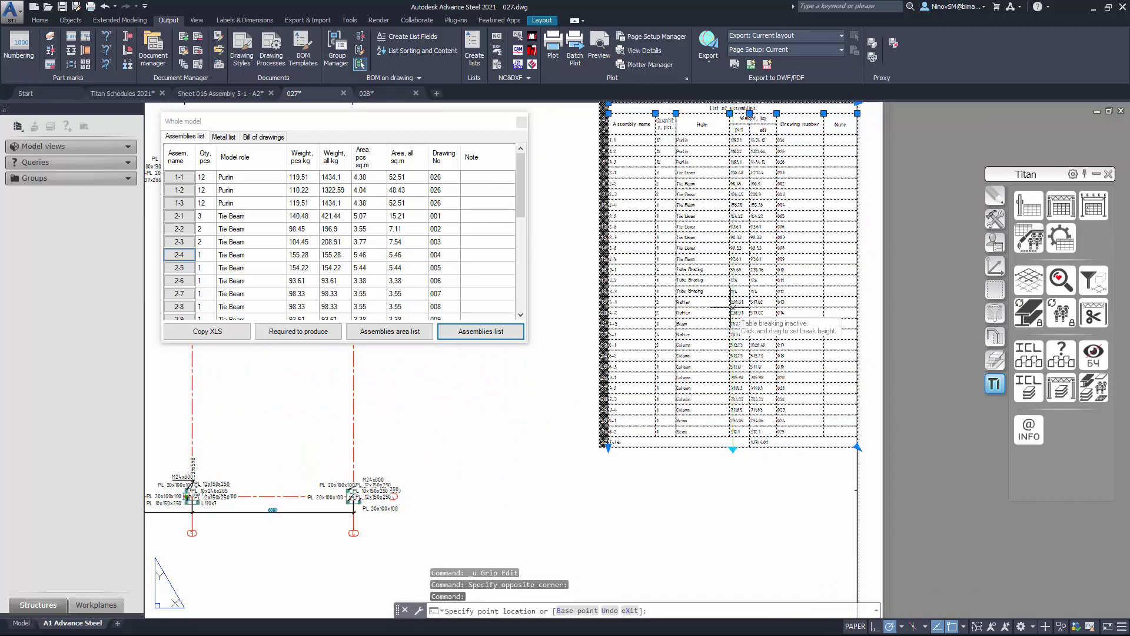
{"action": "left_click", "coordinate": [732, 300]}
Move the split list of assemblies to the lower-left corner of the drawing 027 frame.
{"action": "middle_click_drag", "start_coordinate": [748, 346], "coordinate": [726, 392]}
{"action": "left_click", "coordinate": [1002, 198]}
{"action": "left_click", "coordinate": [1028, 206]}
{"action": "left_click", "coordinate": [586, 343]}
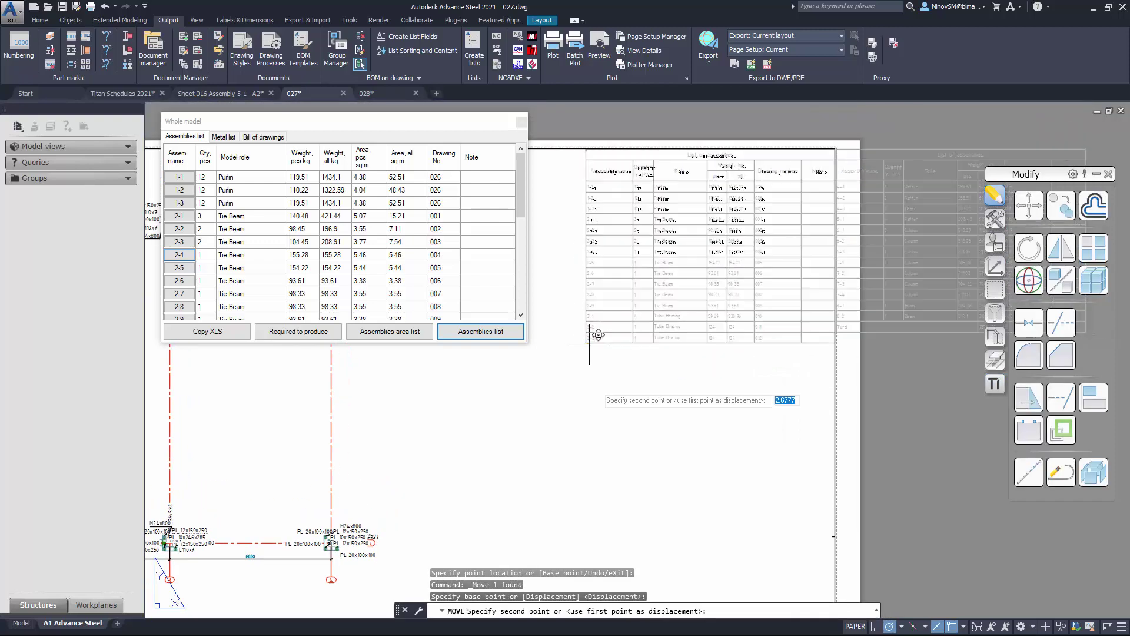
{"action": "scroll", "coordinate": [578, 533], "scroll_direction": "down", "scroll_amount": 4}
{"action": "middle_click_drag", "start_coordinate": [578, 533], "coordinate": [757, 344]}
{"action": "left_click", "coordinate": [455, 489]}
{"action": "scroll", "coordinate": [538, 453], "scroll_direction": "up", "scroll_amount": 8}
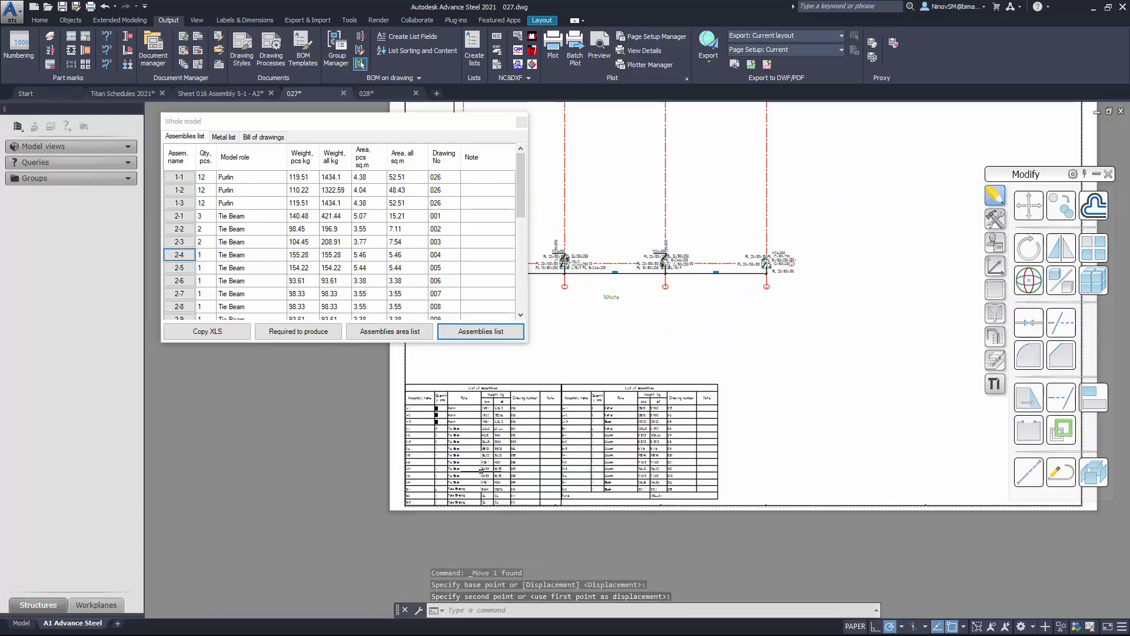
{"action": "middle_click_drag", "start_coordinate": [538, 452], "coordinate": [541, 453]}
Create the whole-model metal list on drawing 027, keeping the list window clear of the sheet.
{"action": "left_click_drag", "start_coordinate": [373, 121], "coordinate": [289, 56]}
{"action": "middle_click_drag", "start_coordinate": [590, 413], "coordinate": [547, 397]}
{"action": "scroll", "coordinate": [623, 352], "scroll_direction": "down", "scroll_amount": 4}
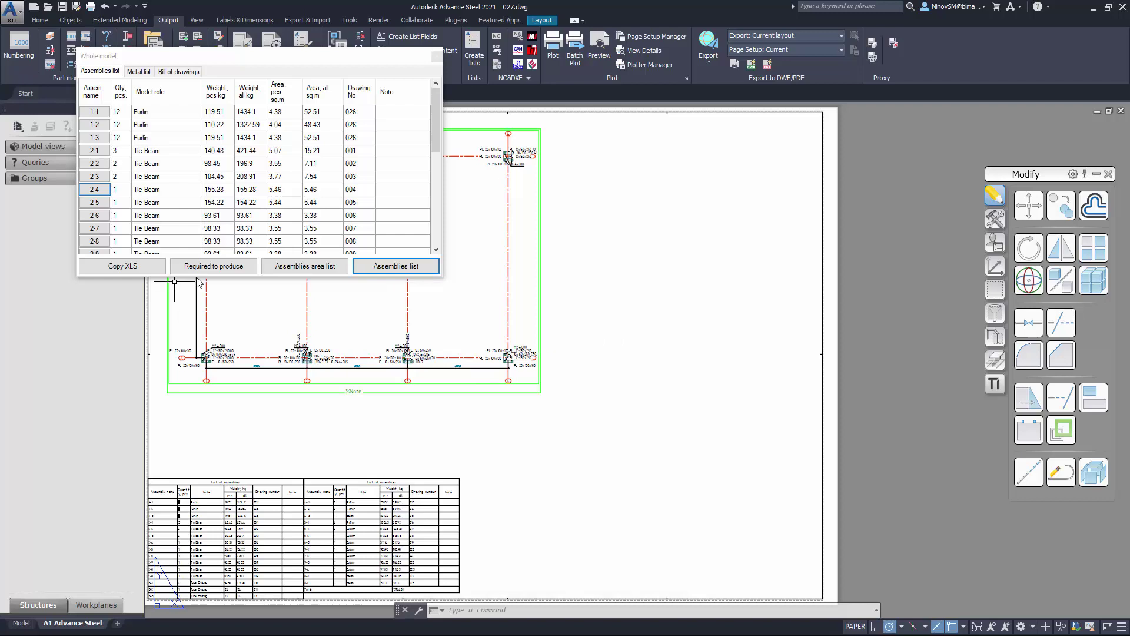
{"action": "left_click", "coordinate": [139, 72]}
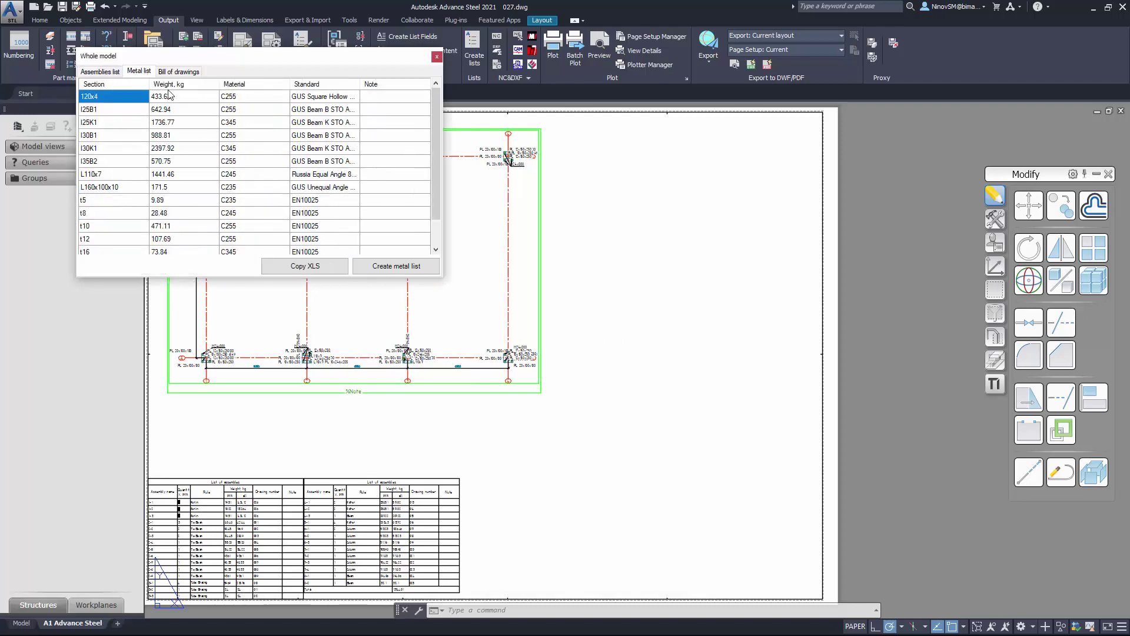
{"action": "left_click", "coordinate": [403, 266]}
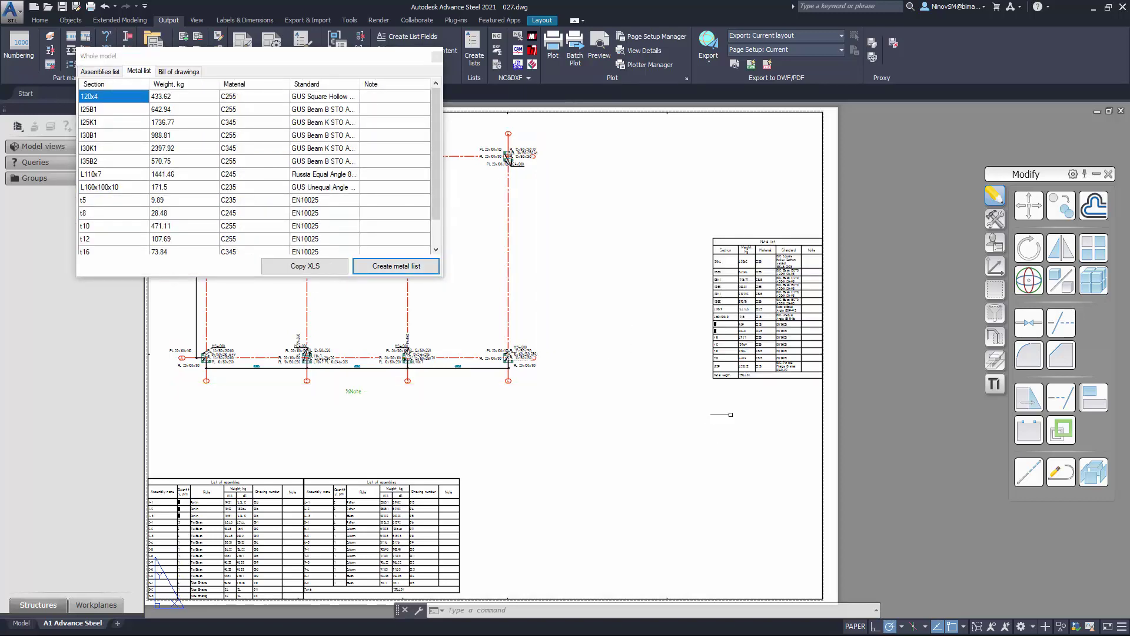
Move the metal list table straight down along the right edge of the drawing frame.
{"action": "left_click", "coordinate": [733, 411]}
{"action": "left_click", "coordinate": [673, 217]}
{"action": "left_click", "coordinate": [1029, 205]}
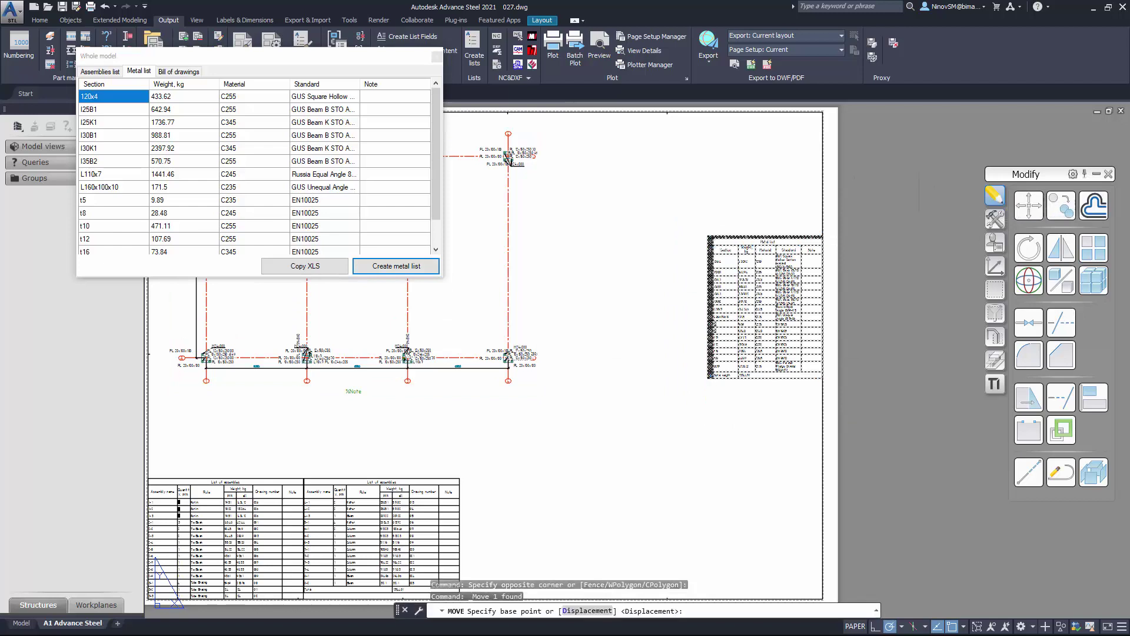
{"action": "left_click", "coordinate": [928, 312]}
{"action": "key", "text": "Escape"}
{"action": "key", "text": "Escape"}
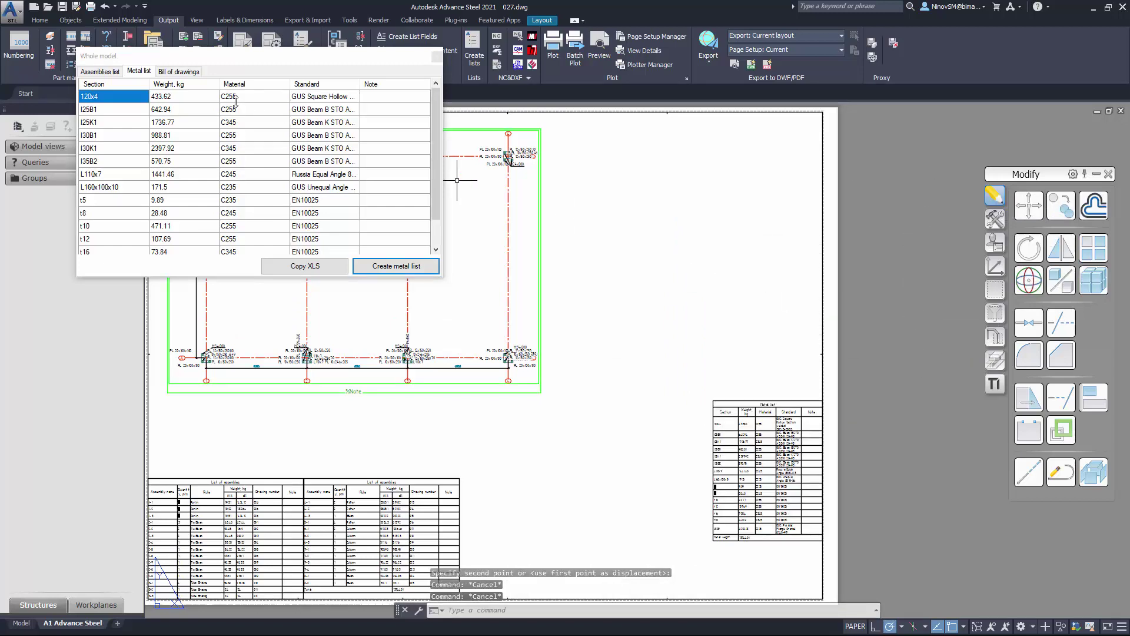
Create the bill of working drawings table on drawing 027 and inspect its rows.
{"action": "left_click", "coordinate": [179, 72]}
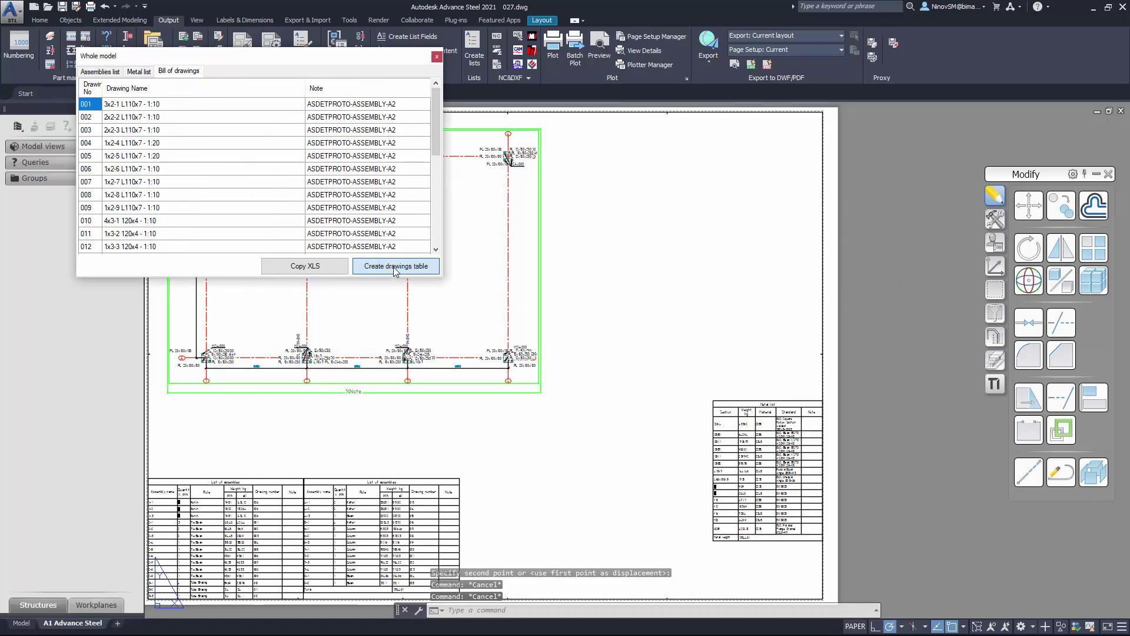
{"action": "scroll", "coordinate": [716, 152], "scroll_direction": "up", "scroll_amount": 8}
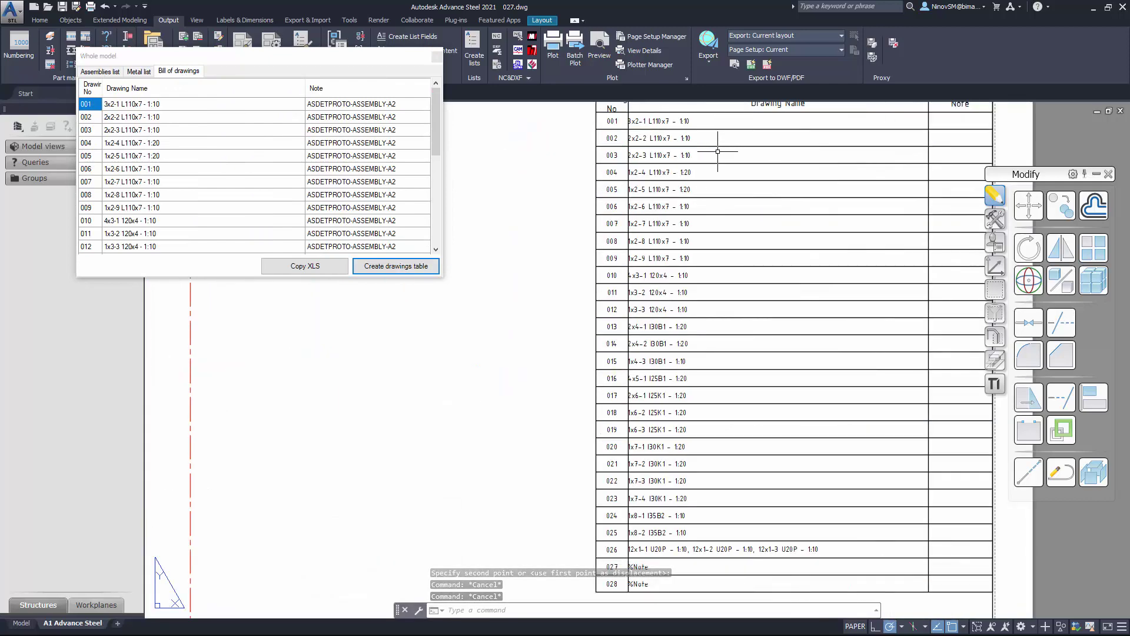
{"action": "mouse_move", "coordinate": [718, 156]}
{"action": "middle_mouse_down"}
{"action": "mouse_move", "coordinate": [660, 306]}
{"action": "mouse_move", "coordinate": [714, 341]}
{"action": "middle_mouse_up"}
{"action": "scroll", "coordinate": [714, 340], "scroll_direction": "down", "scroll_amount": 1}
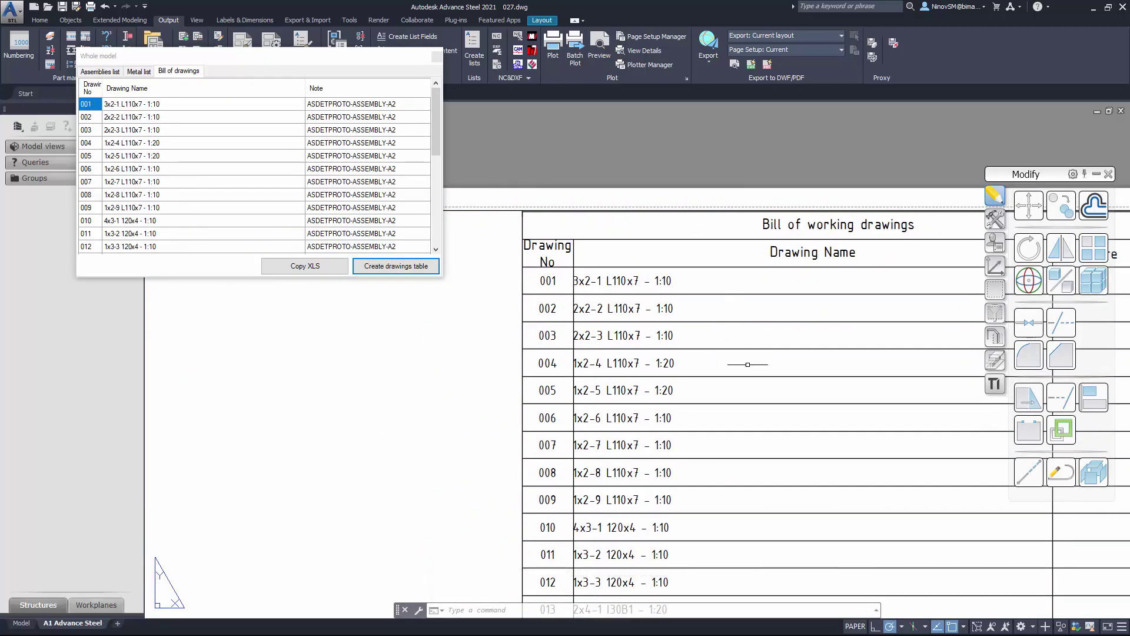
Examine the remaining rows of the working drawings bill and the metal list table on drawing 027.
{"action": "middle_click_drag", "start_coordinate": [764, 478], "coordinate": [679, 340]}
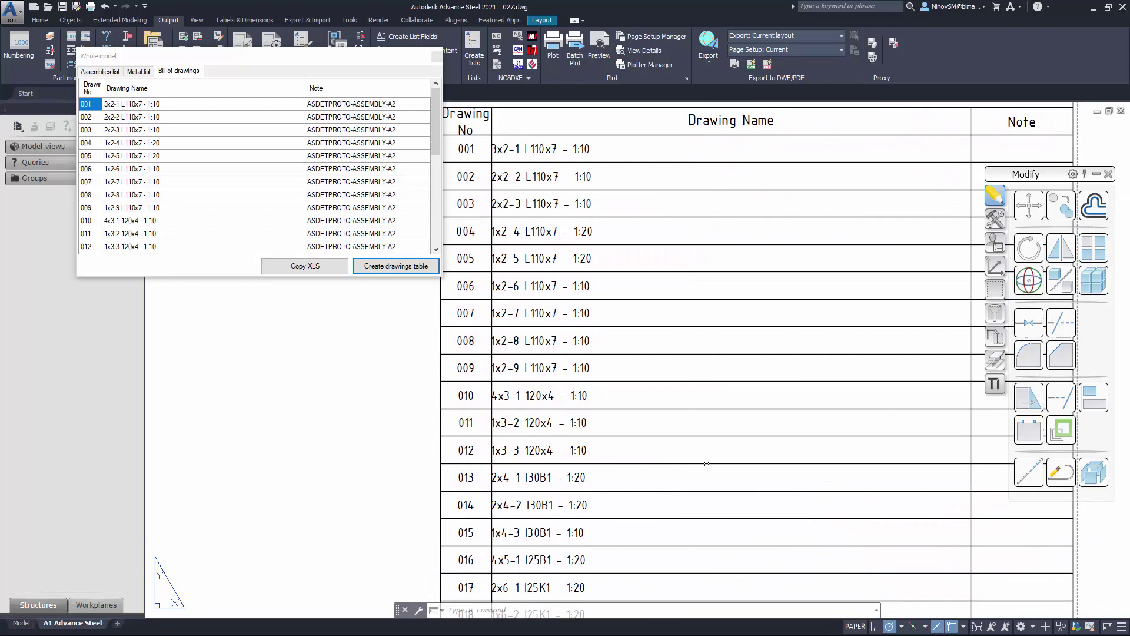
{"action": "middle_click_drag", "start_coordinate": [709, 503], "coordinate": [696, 58]}
{"action": "scroll", "coordinate": [668, 302], "scroll_direction": "down", "scroll_amount": 2}
{"action": "middle_click_drag", "start_coordinate": [701, 530], "coordinate": [638, 106]}
{"action": "scroll", "coordinate": [696, 282], "scroll_direction": "up", "scroll_amount": 2}
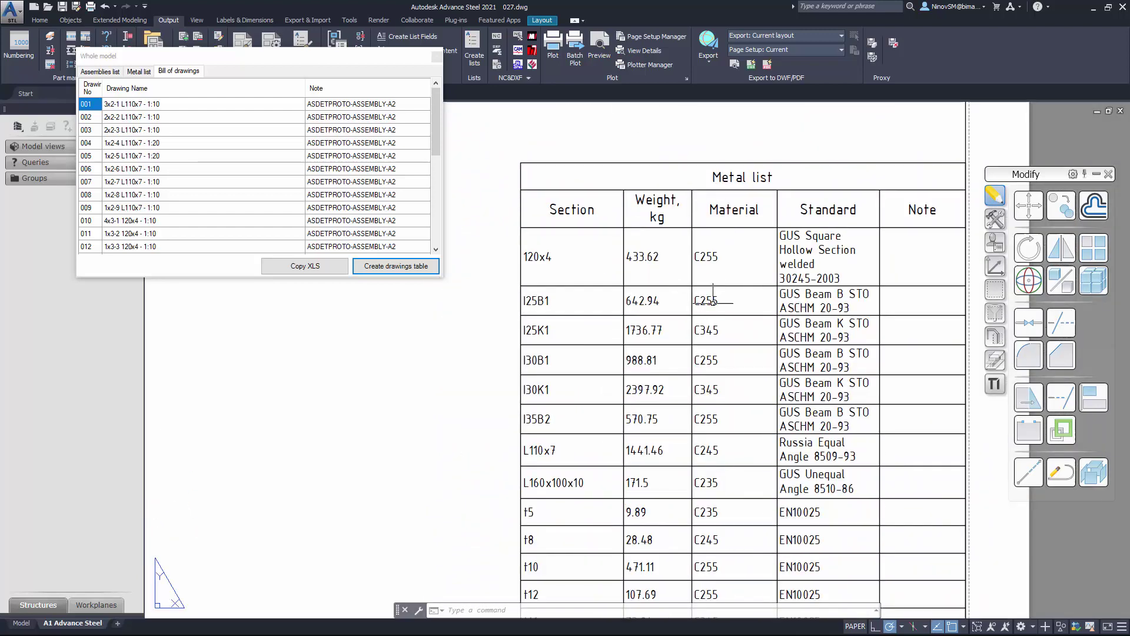
{"action": "middle_click_drag", "start_coordinate": [717, 305], "coordinate": [687, 271]}
{"action": "left_click", "coordinate": [687, 270]}
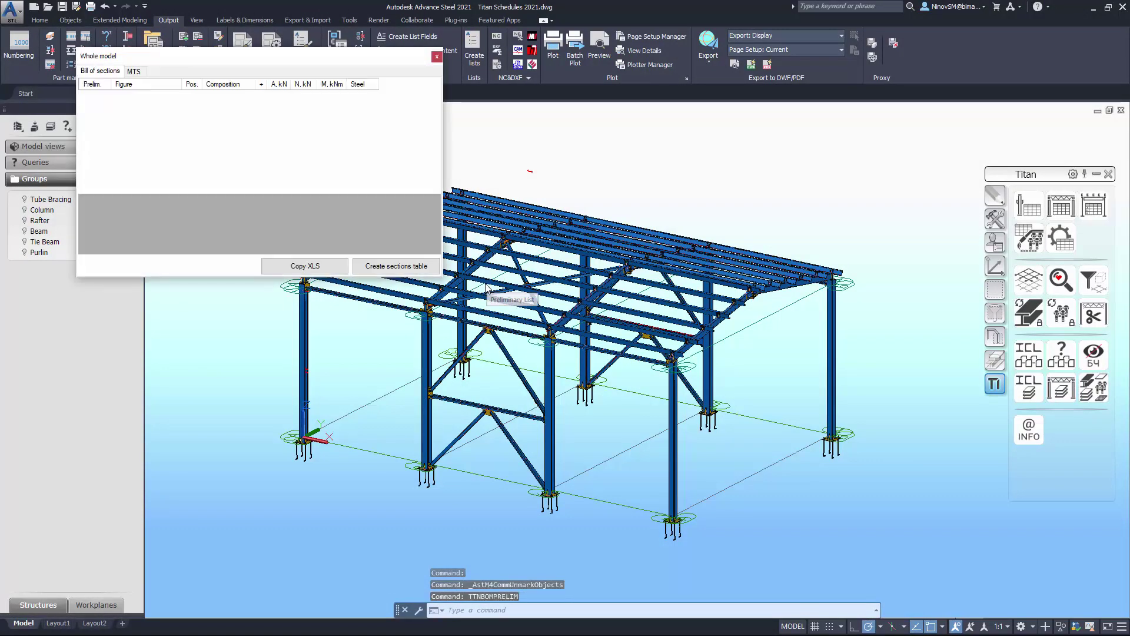
Create the bill of sections table for the whole model on drawing 028 and inspect its rows.
{"action": "left_click_drag", "start_coordinate": [317, 62], "coordinate": [310, 177]}
{"action": "left_click", "coordinate": [391, 94]}
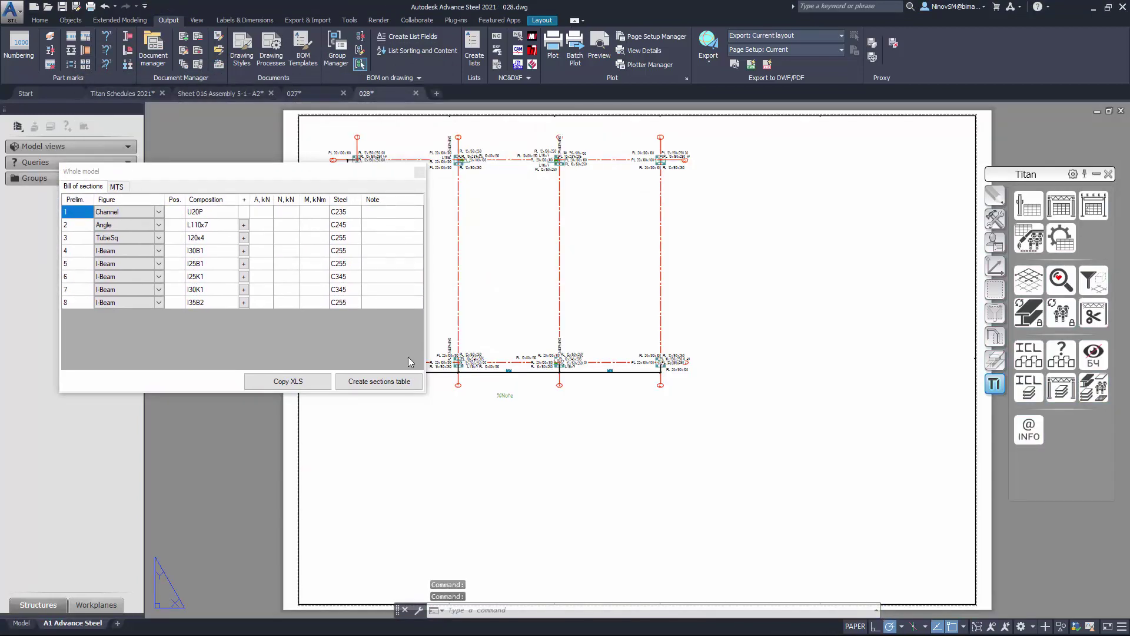
{"action": "left_click", "coordinate": [384, 383]}
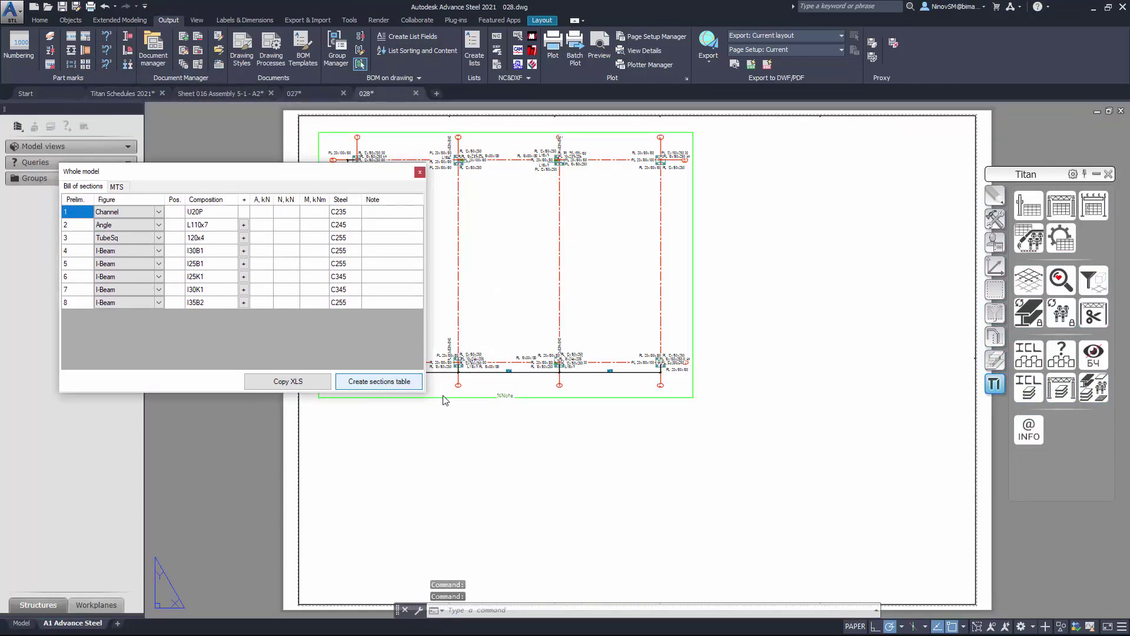
{"action": "middle_click_drag", "start_coordinate": [819, 282], "coordinate": [684, 452]}
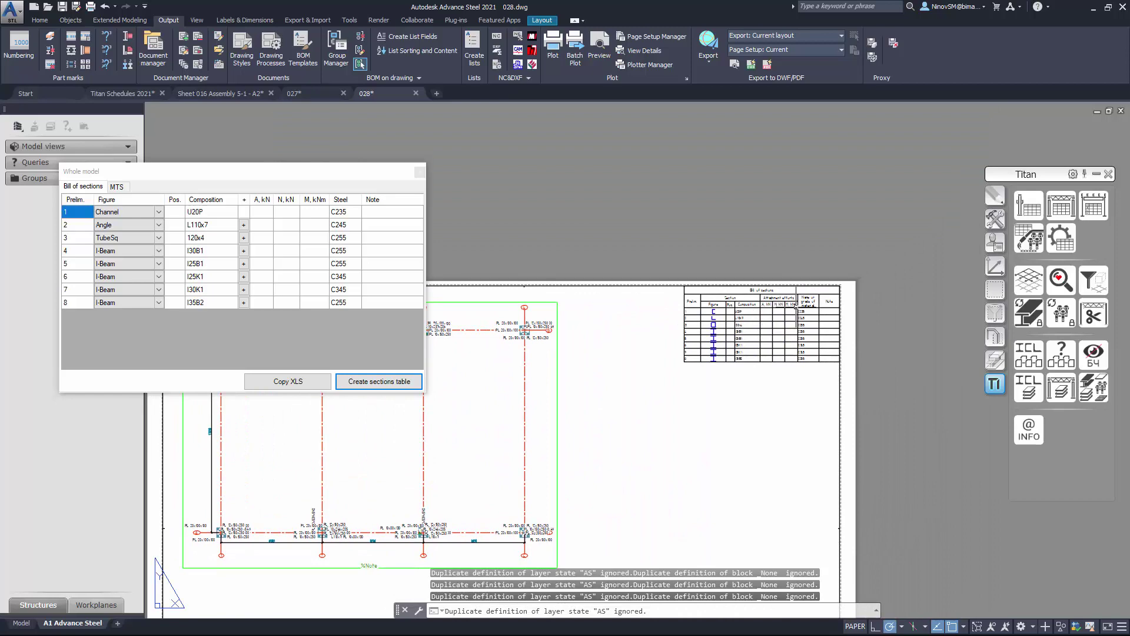
{"action": "scroll", "coordinate": [794, 306], "scroll_direction": "up", "scroll_amount": 4}
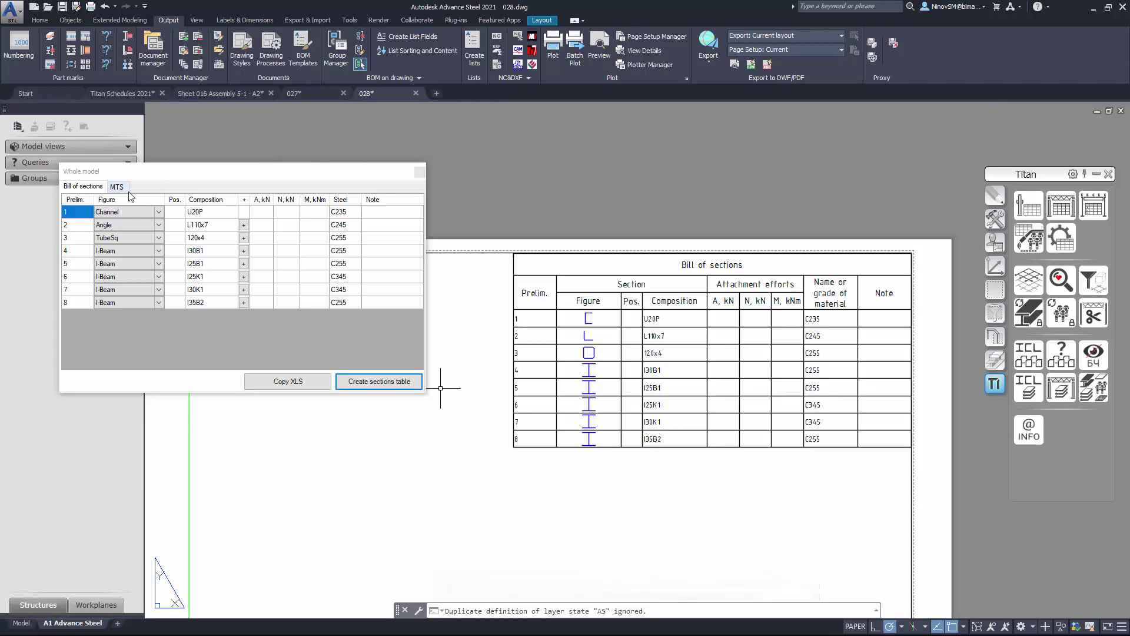
Review the MTS list by group, replace the sections table on drawing 028 with the MTS bill of materials, and inspect it.
{"action": "left_click", "coordinate": [116, 187]}
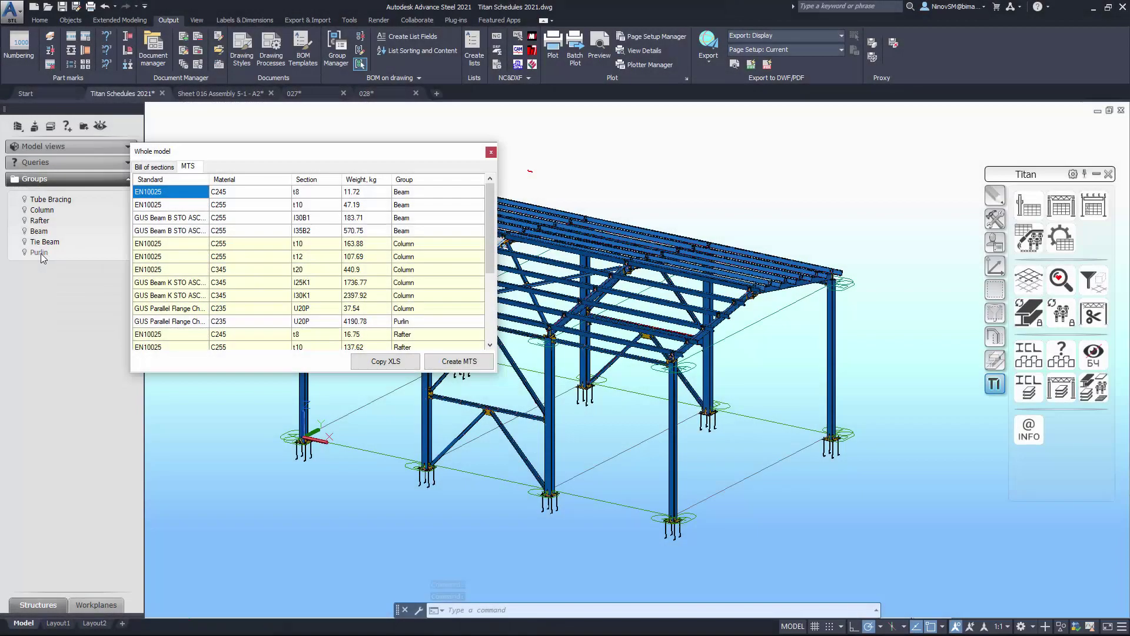
{"action": "scroll", "coordinate": [480, 201], "scroll_direction": "down", "scroll_amount": 4}
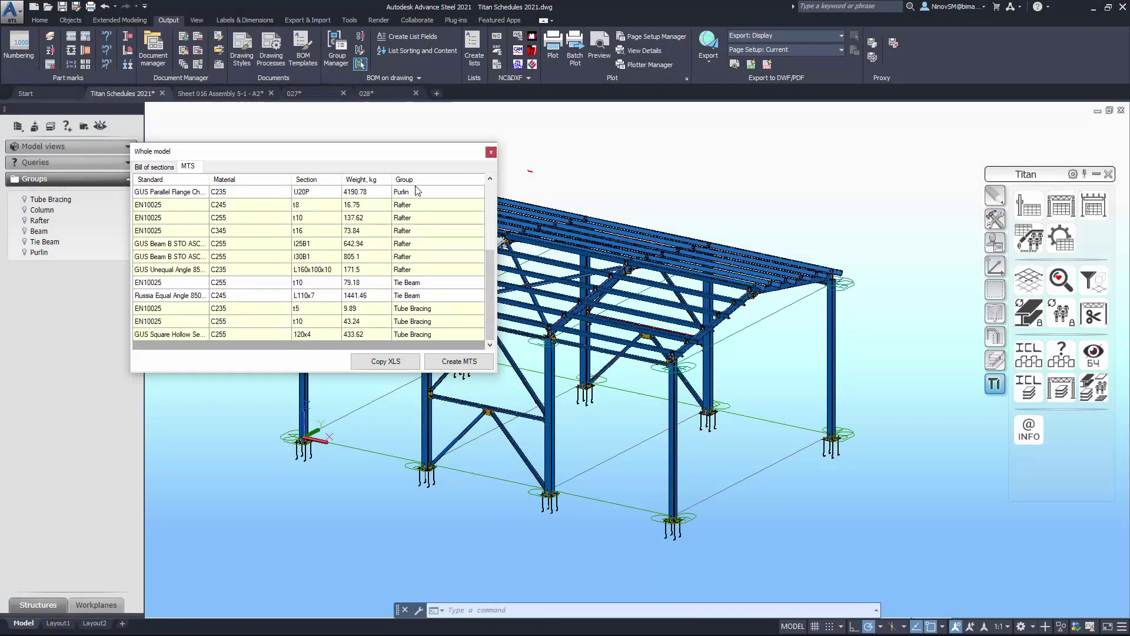
{"action": "left_click", "coordinate": [391, 93]}
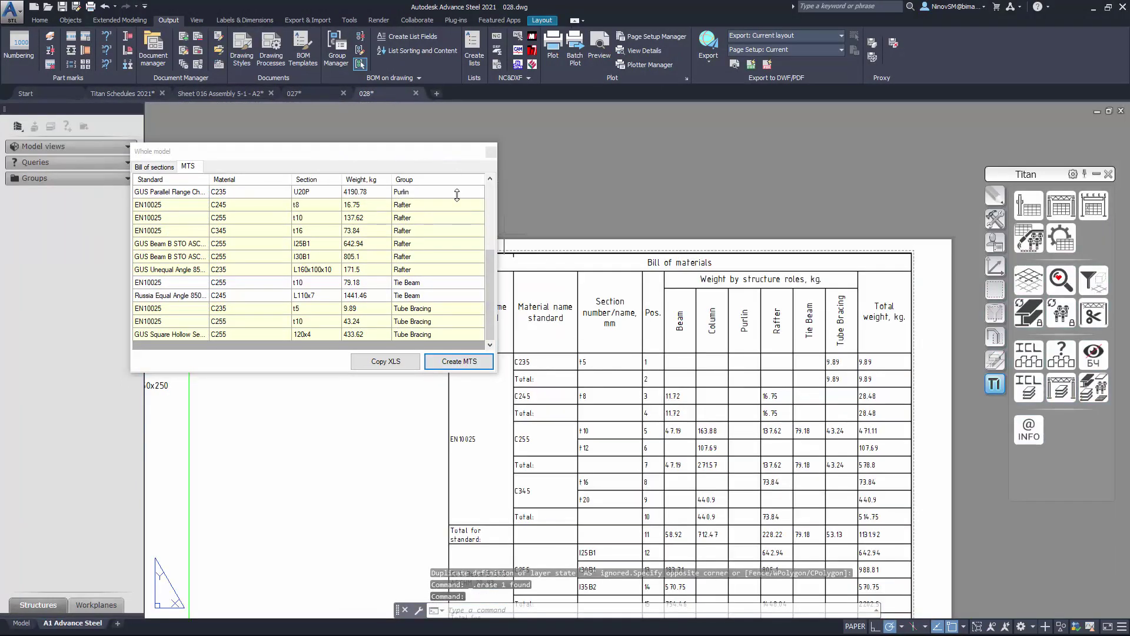
{"action": "left_click_drag", "start_coordinate": [417, 155], "coordinate": [318, 119]}
{"action": "scroll", "coordinate": [796, 333], "scroll_direction": "up", "scroll_amount": 2}
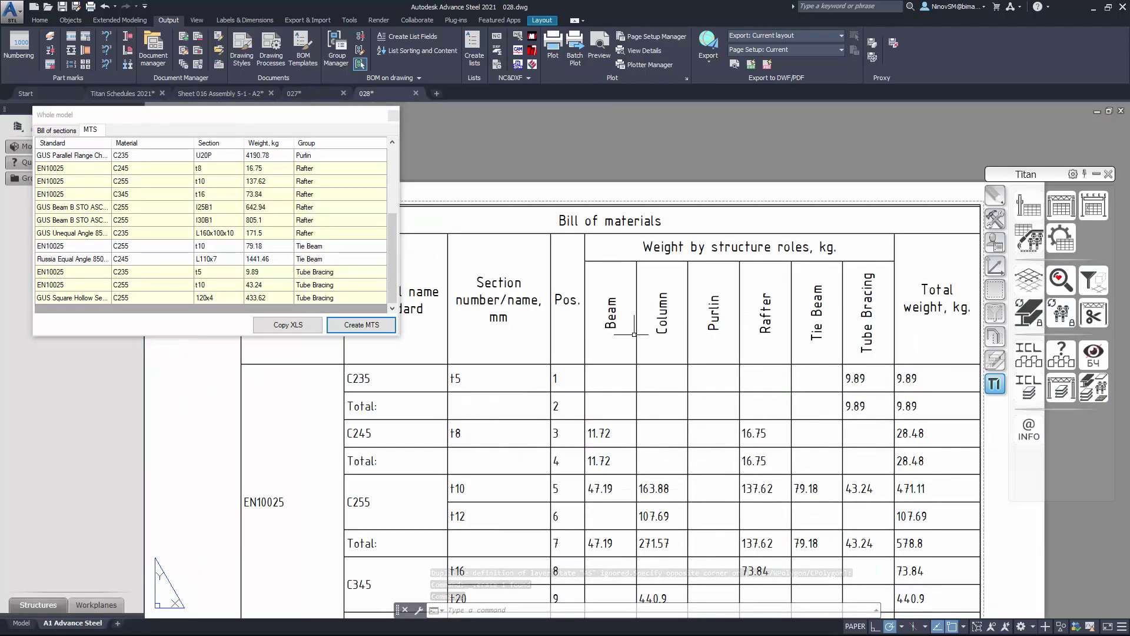
{"action": "middle_click_drag", "start_coordinate": [856, 444], "coordinate": [837, 208]}
{"action": "scroll", "coordinate": [824, 479], "scroll_direction": "down", "scroll_amount": 2}
{"action": "mouse_move", "coordinate": [808, 495]}
{"action": "middle_mouse_down"}
{"action": "mouse_move", "coordinate": [785, 337]}
{"action": "mouse_move", "coordinate": [763, 341]}
{"action": "mouse_move", "coordinate": [769, 126]}
{"action": "middle_mouse_up"}
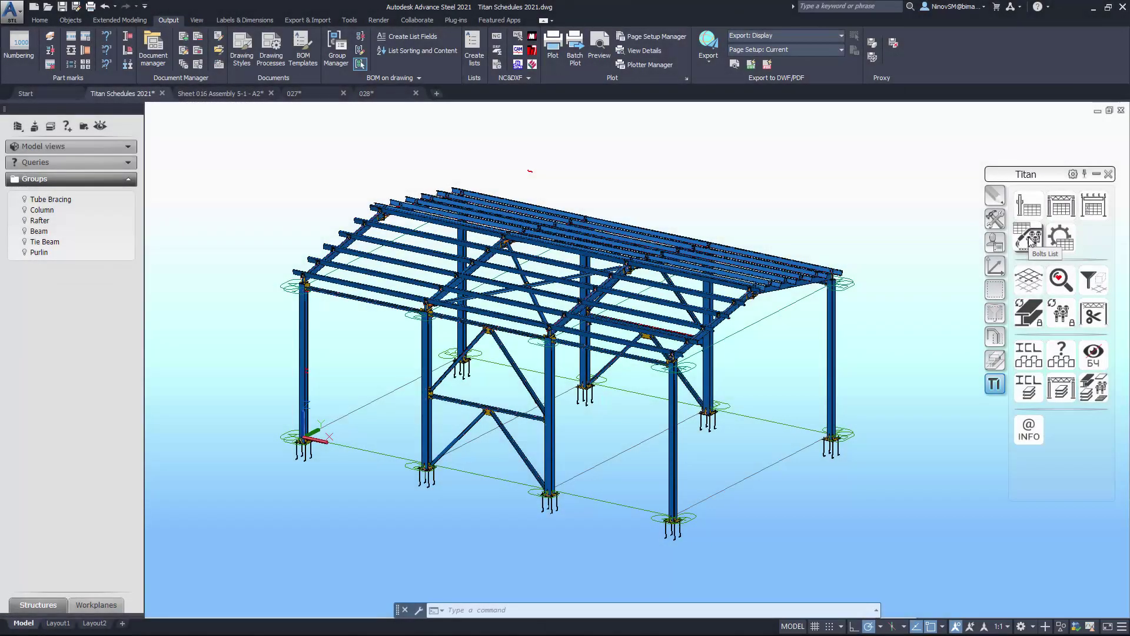
Generate the model's bolts list and replace the bill of materials on drawing 028 with the bill of bolts table.
{"action": "left_click", "coordinate": [1029, 239]}
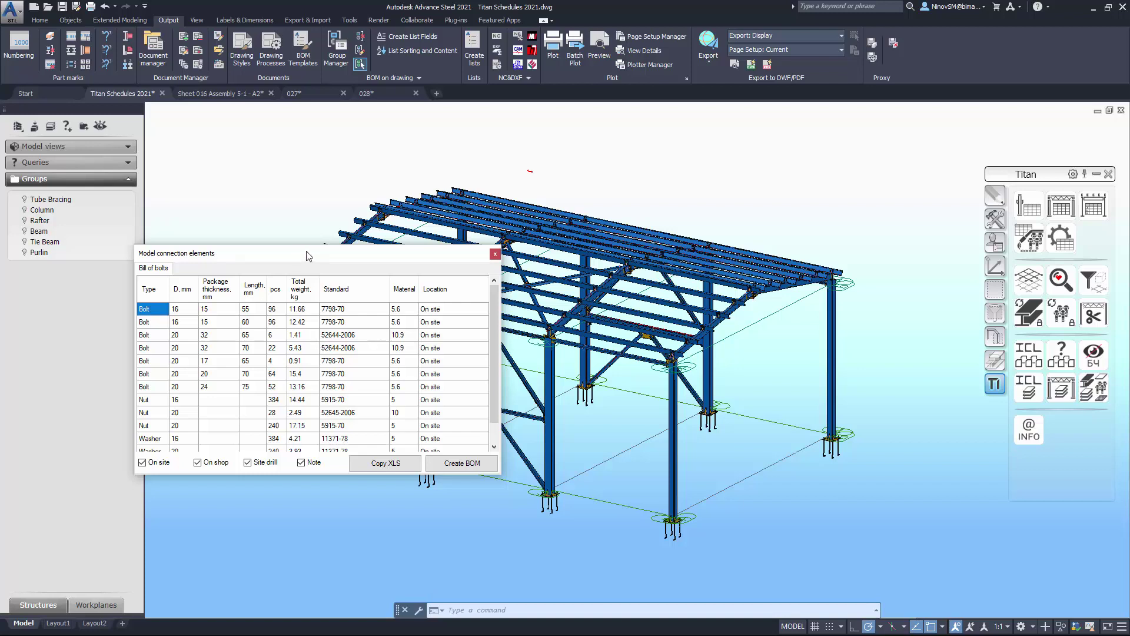
{"action": "left_click_drag", "start_coordinate": [306, 255], "coordinate": [331, 249]}
{"action": "left_click", "coordinate": [379, 93]}
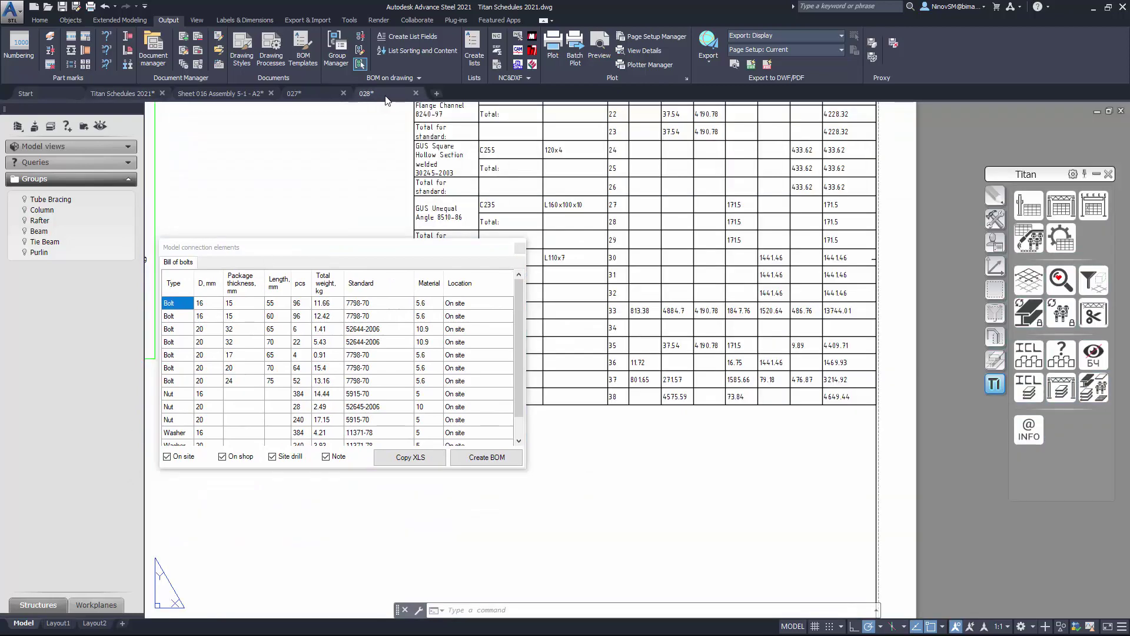
{"action": "left_click", "coordinate": [706, 459]}
{"action": "left_click", "coordinate": [653, 339]}
{"action": "key", "text": "Delete"}
{"action": "left_click", "coordinate": [487, 457]}
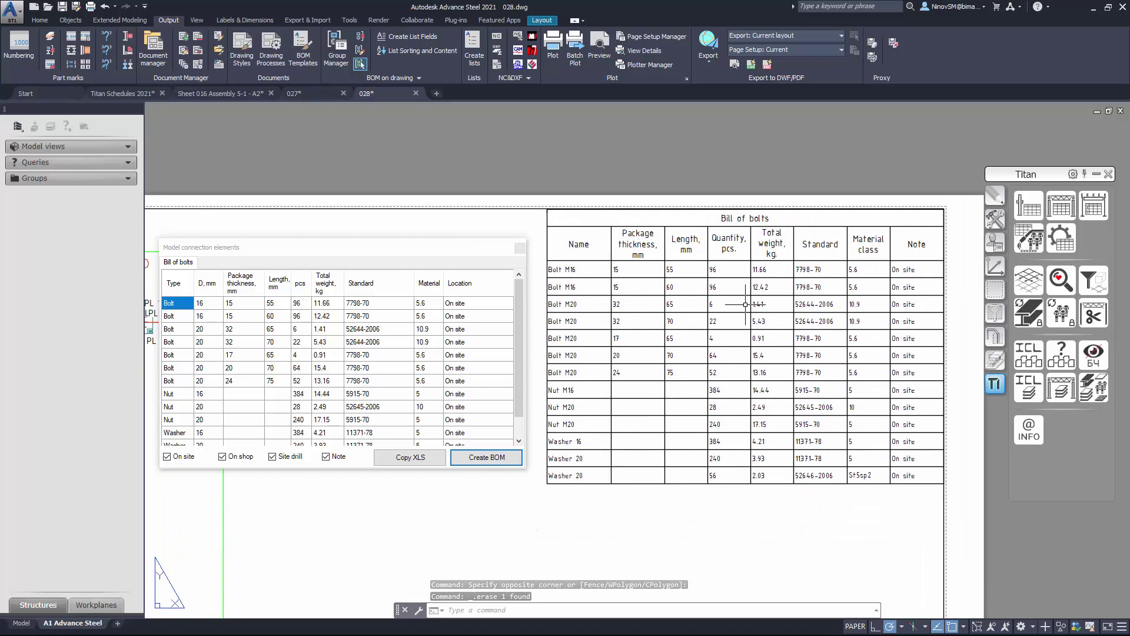
Open the Titan options clear of the bolts list and look through the fonts offered for BOM formatting.
{"action": "left_click", "coordinate": [1067, 246]}
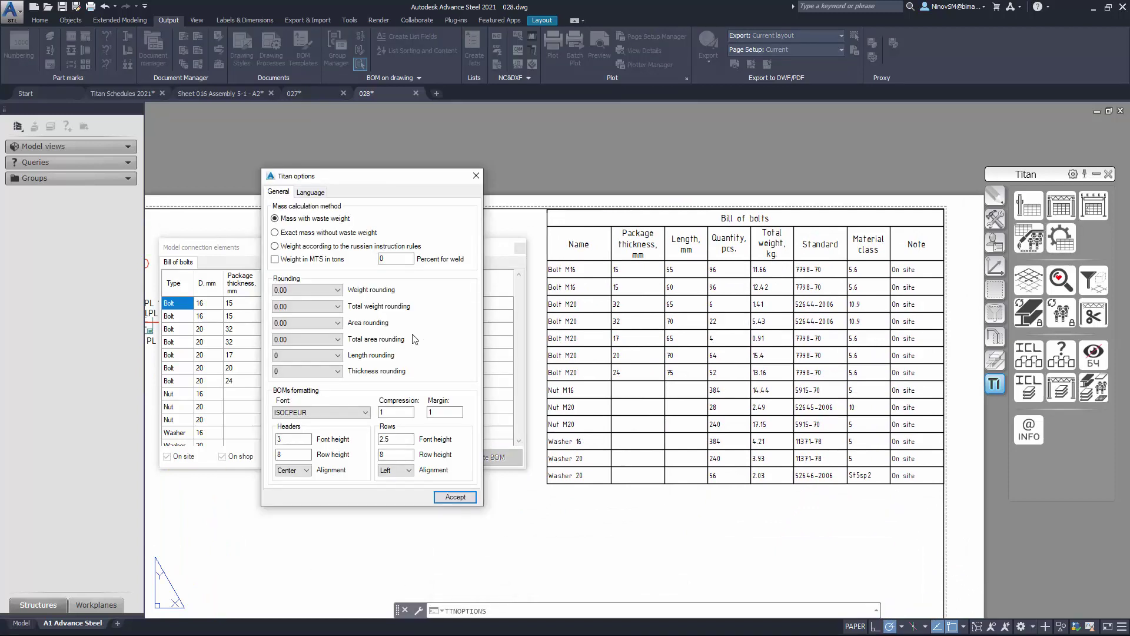
{"action": "left_click_drag", "start_coordinate": [339, 181], "coordinate": [551, 185]}
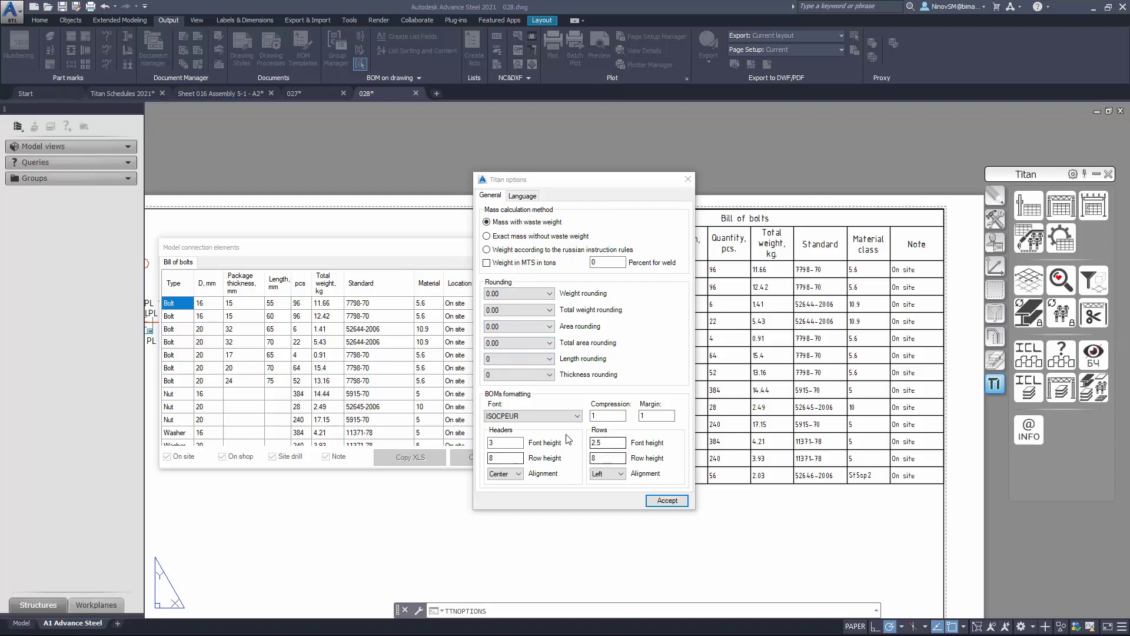
{"action": "left_click", "coordinate": [576, 419]}
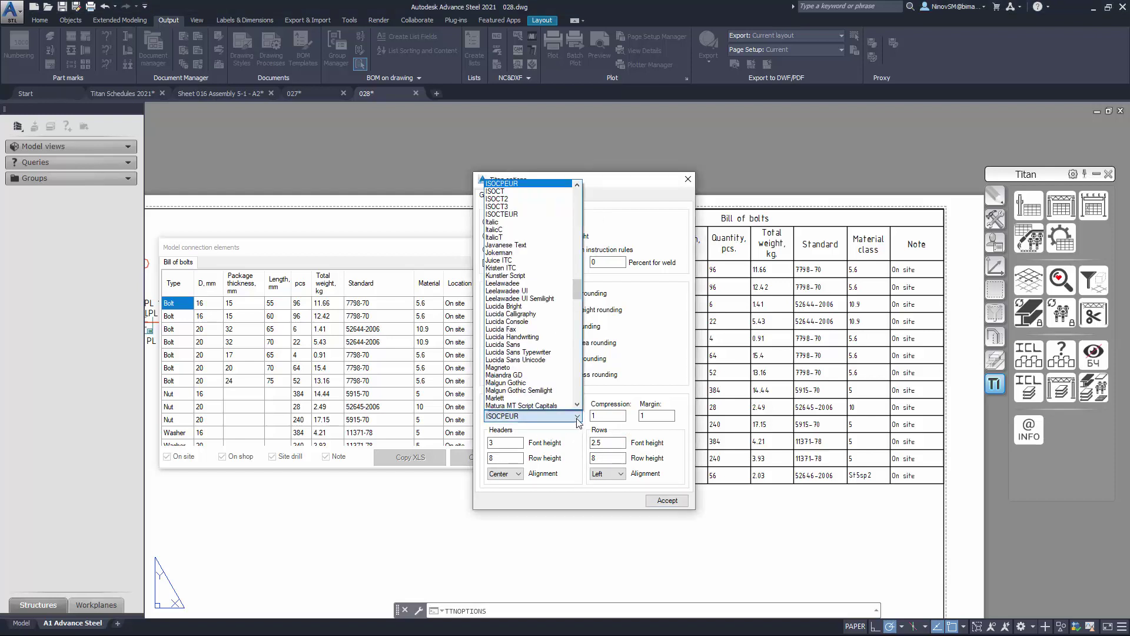
{"action": "left_click", "coordinate": [577, 419]}
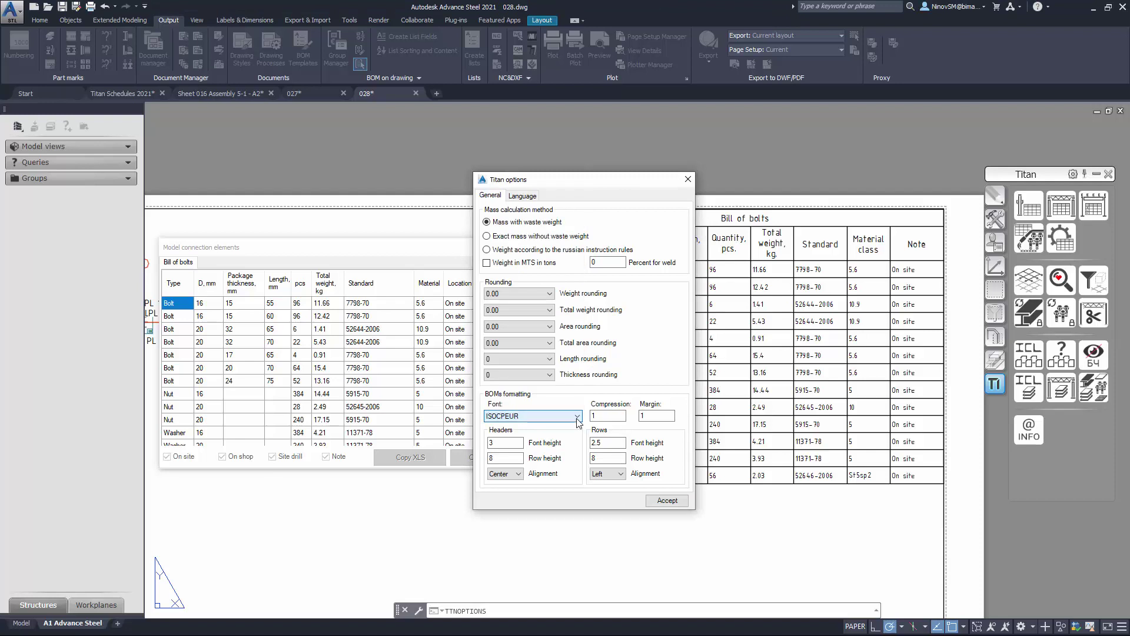